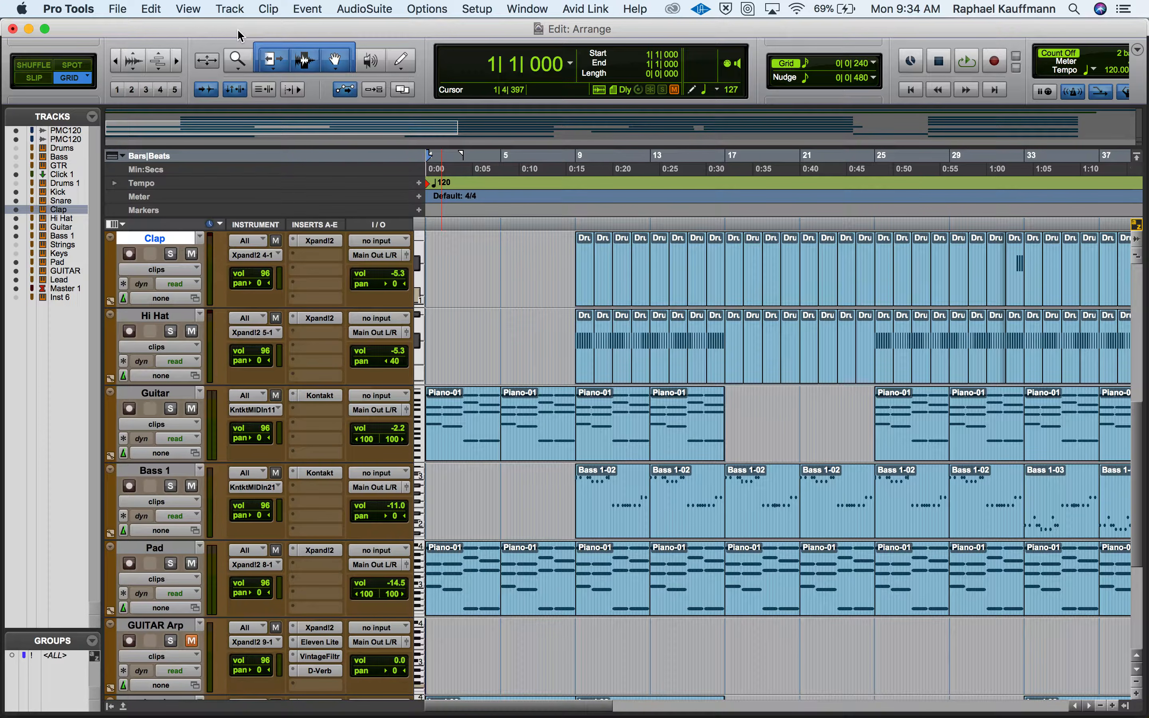
Mute the Post Malone acapella track.
{"action": "scroll", "coordinate": [492, 310], "scroll_direction": "up", "scroll_amount": 6}
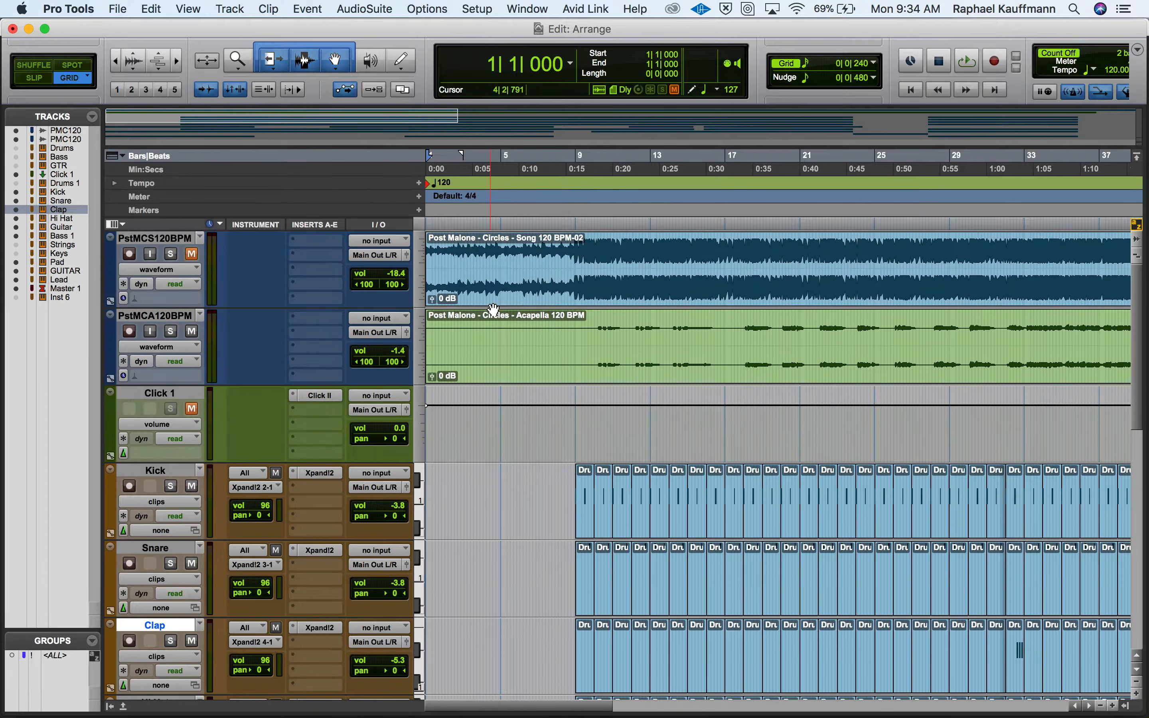
{"action": "scroll", "coordinate": [492, 310], "scroll_direction": "down", "scroll_amount": 5}
{"action": "scroll", "coordinate": [492, 310], "scroll_direction": "up", "scroll_amount": 1}
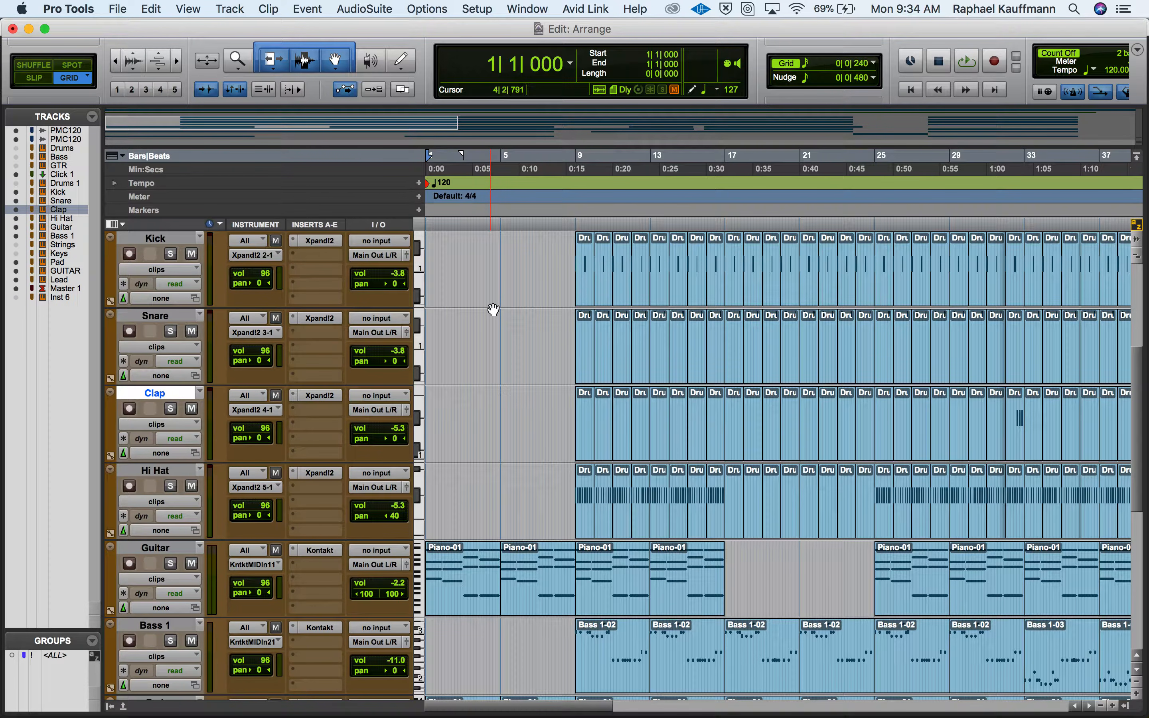
{"action": "scroll", "coordinate": [493, 310], "scroll_direction": "up", "scroll_amount": 3}
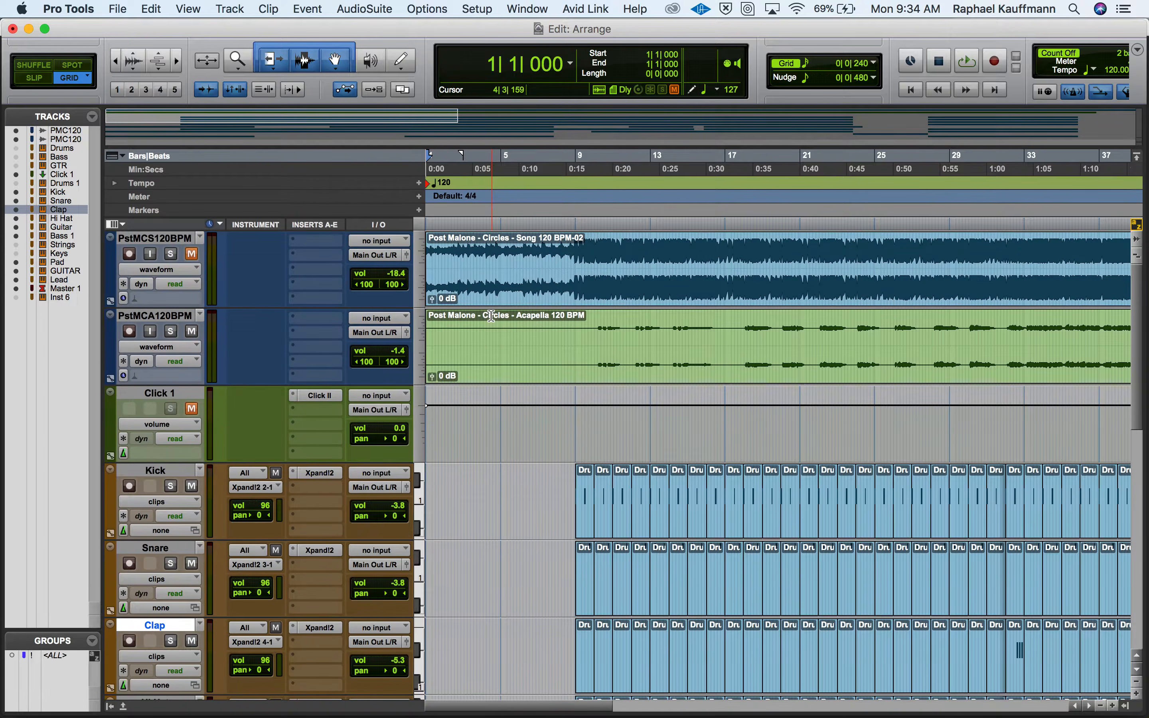
{"action": "left_click", "coordinate": [192, 332]}
Turn off FX1 and FX2 in the Xpand!2 instruments of the Kick and Snare tracks.
{"action": "scroll", "coordinate": [194, 331], "scroll_direction": "down", "scroll_amount": 3}
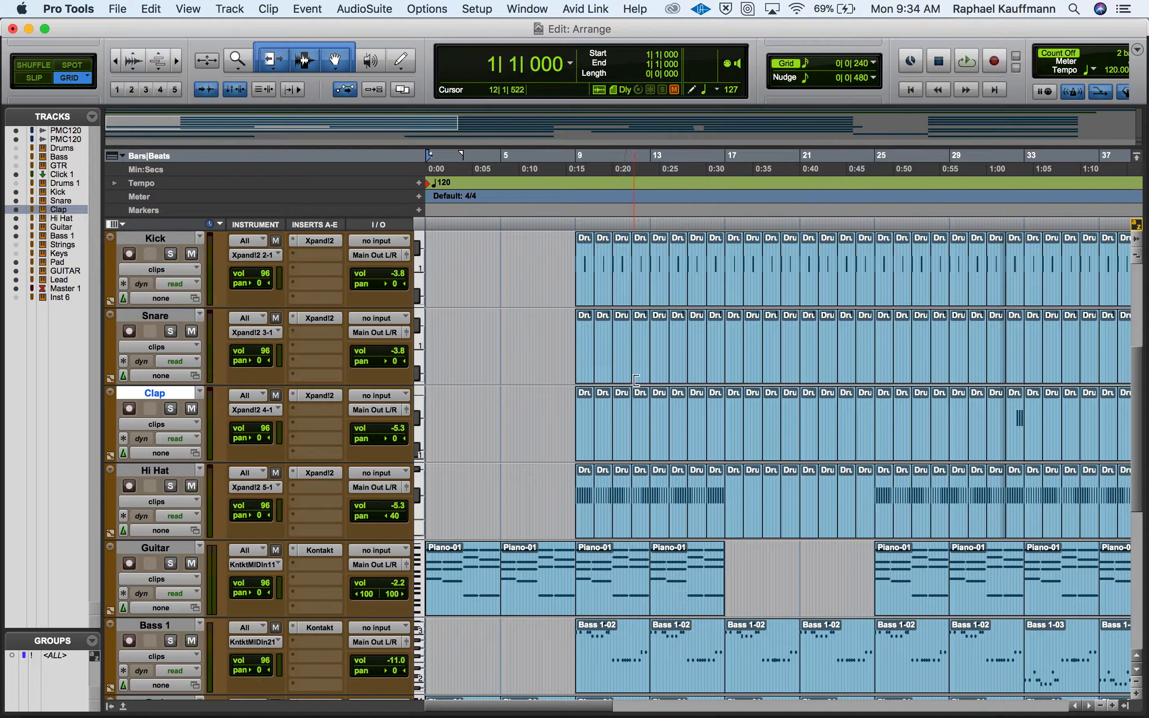
{"action": "left_click", "coordinate": [333, 241]}
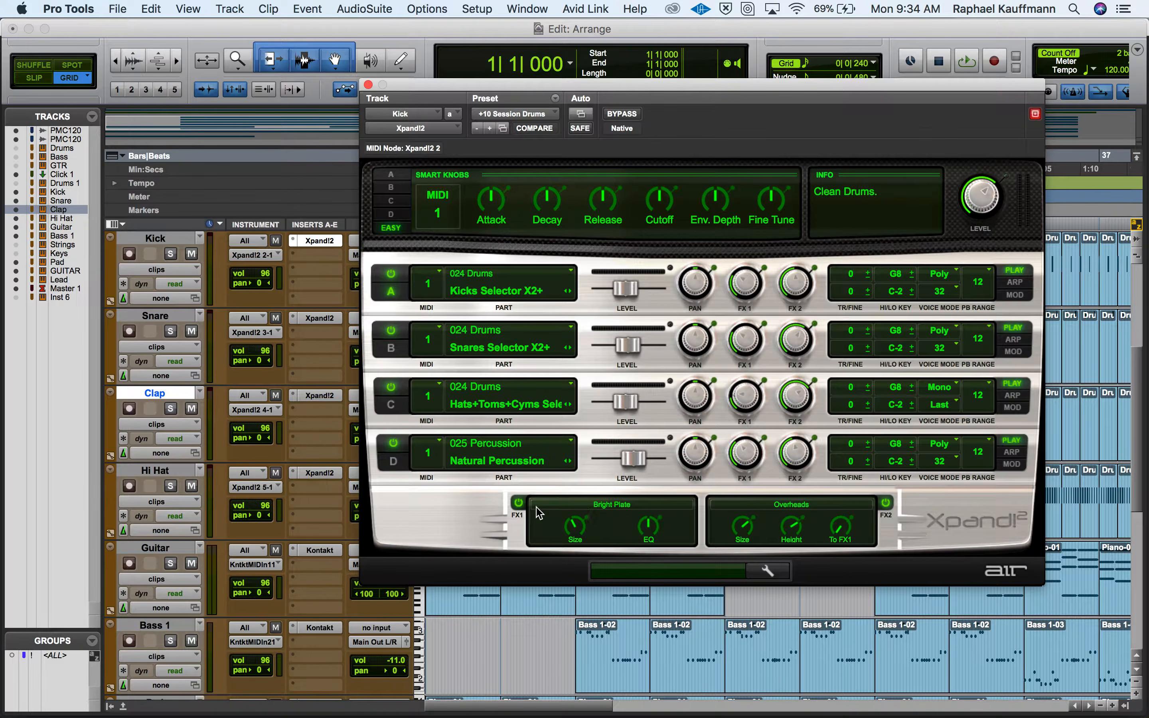
{"action": "left_click", "coordinate": [518, 502]}
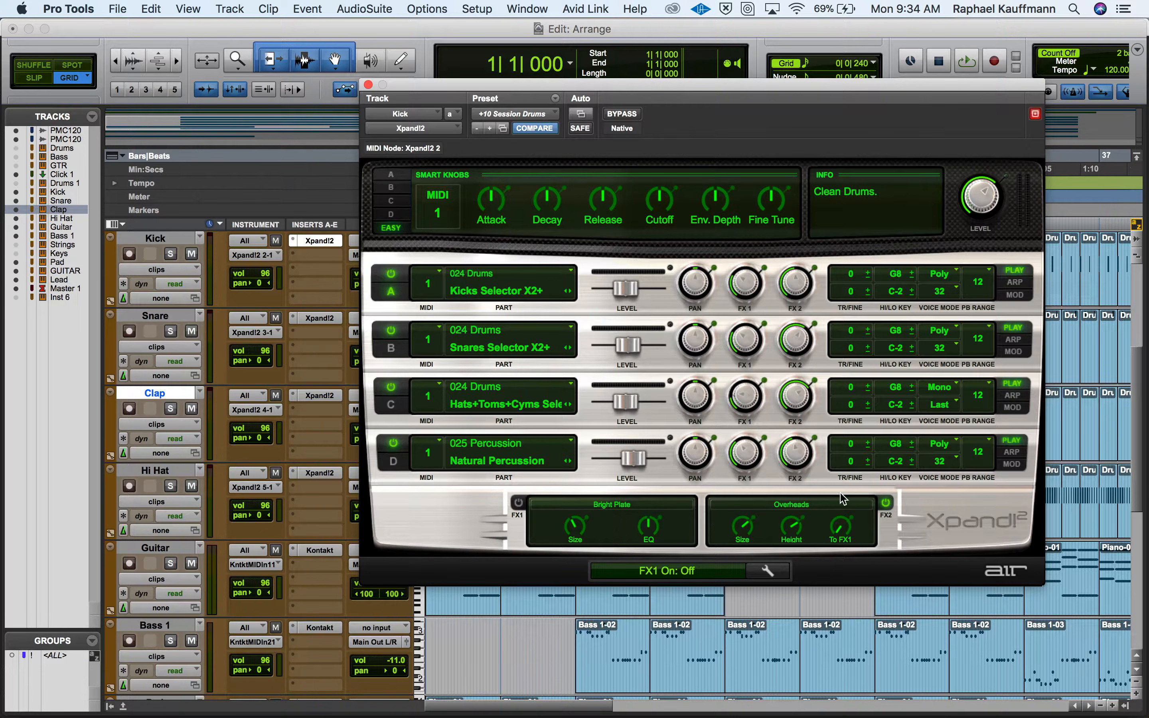
{"action": "left_click", "coordinate": [885, 504]}
{"action": "left_click", "coordinate": [311, 320]}
{"action": "left_click", "coordinate": [518, 503]}
{"action": "left_click", "coordinate": [885, 503]}
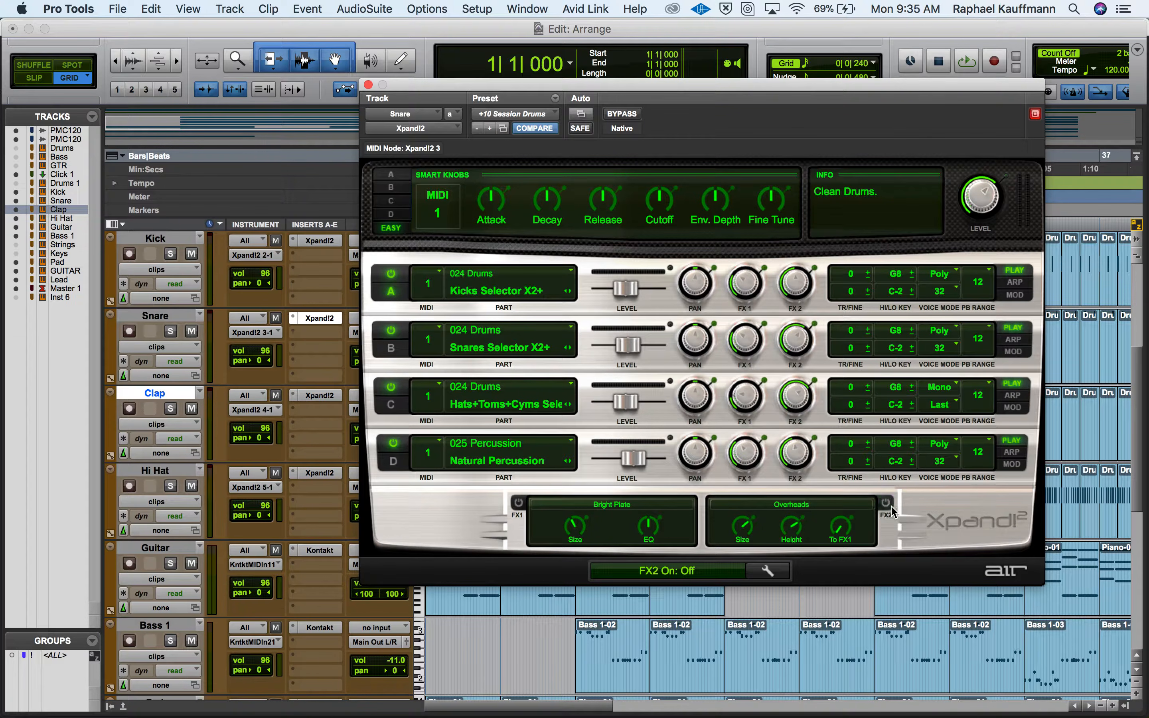
Turn off FX1 and FX2 in the Xpand!2 instruments of the Clap and Hi Hat tracks.
{"action": "left_click", "coordinate": [317, 400]}
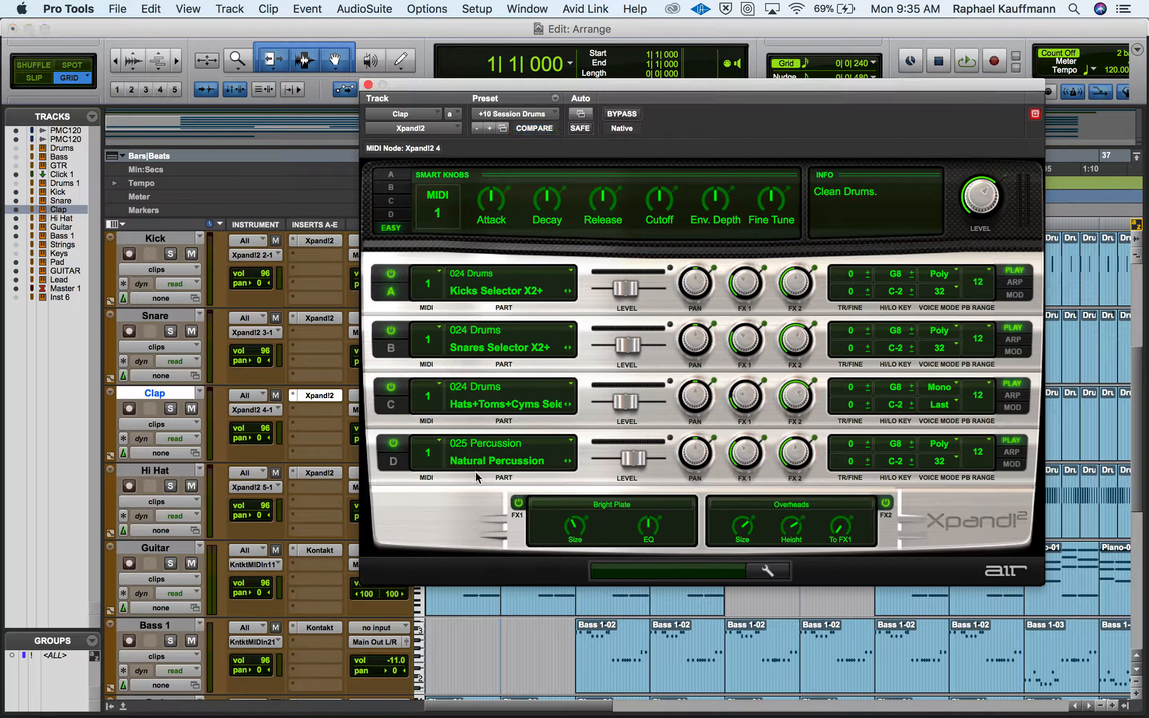
{"action": "left_click", "coordinate": [518, 503]}
{"action": "left_click", "coordinate": [886, 503]}
{"action": "left_click", "coordinate": [317, 473]}
{"action": "left_click", "coordinate": [519, 502]}
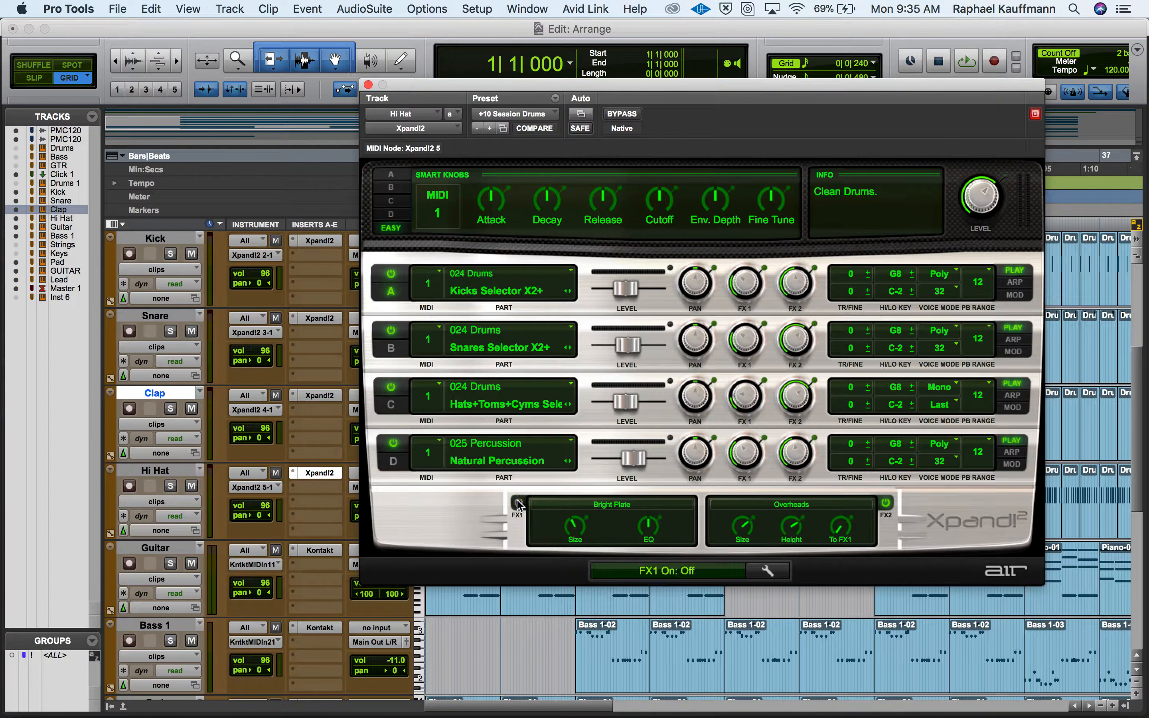
{"action": "left_click", "coordinate": [886, 503]}
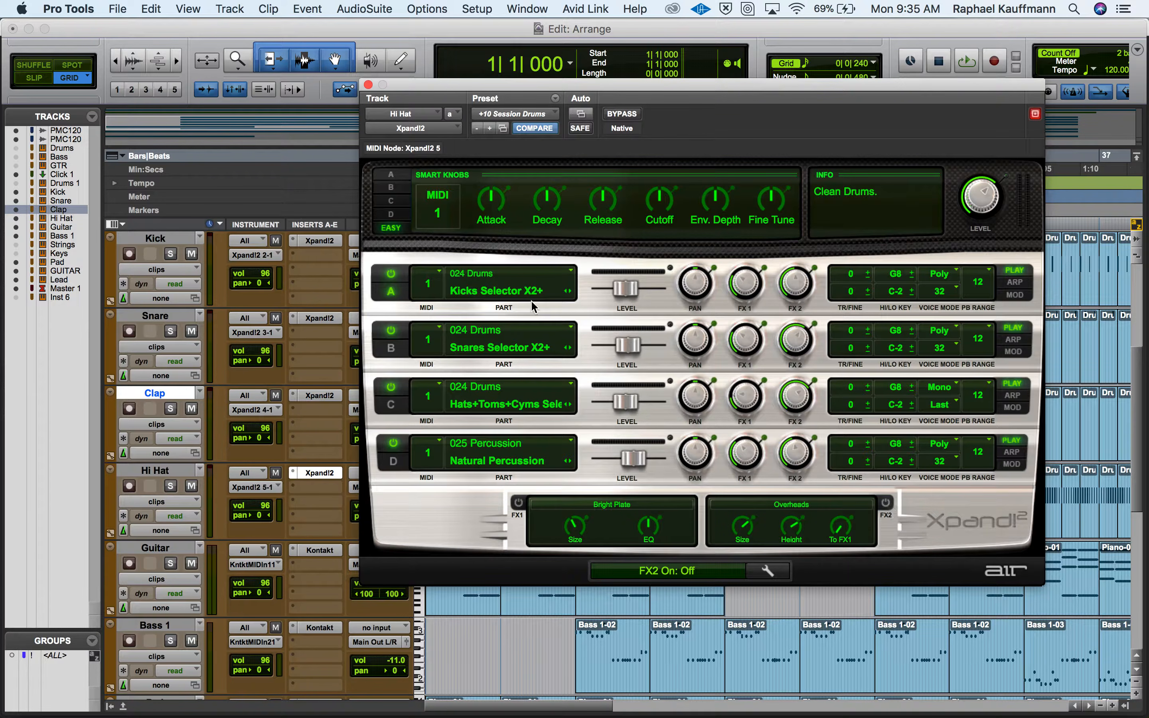
Solo the Hi Hat, Clap, Snare and Kick tracks and close the Xpand!2 window.
{"action": "left_click", "coordinate": [172, 486]}
{"action": "left_click", "coordinate": [170, 408]}
{"action": "left_click", "coordinate": [171, 332]}
{"action": "left_click", "coordinate": [170, 254]}
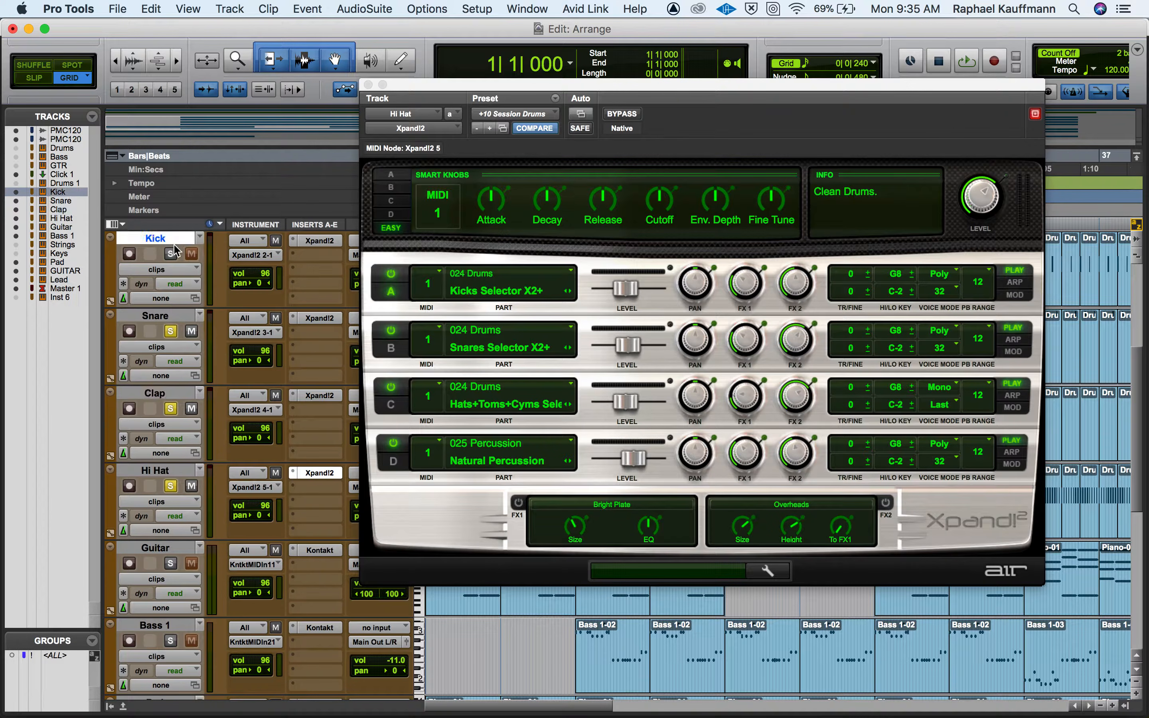
{"action": "left_click", "coordinate": [369, 84]}
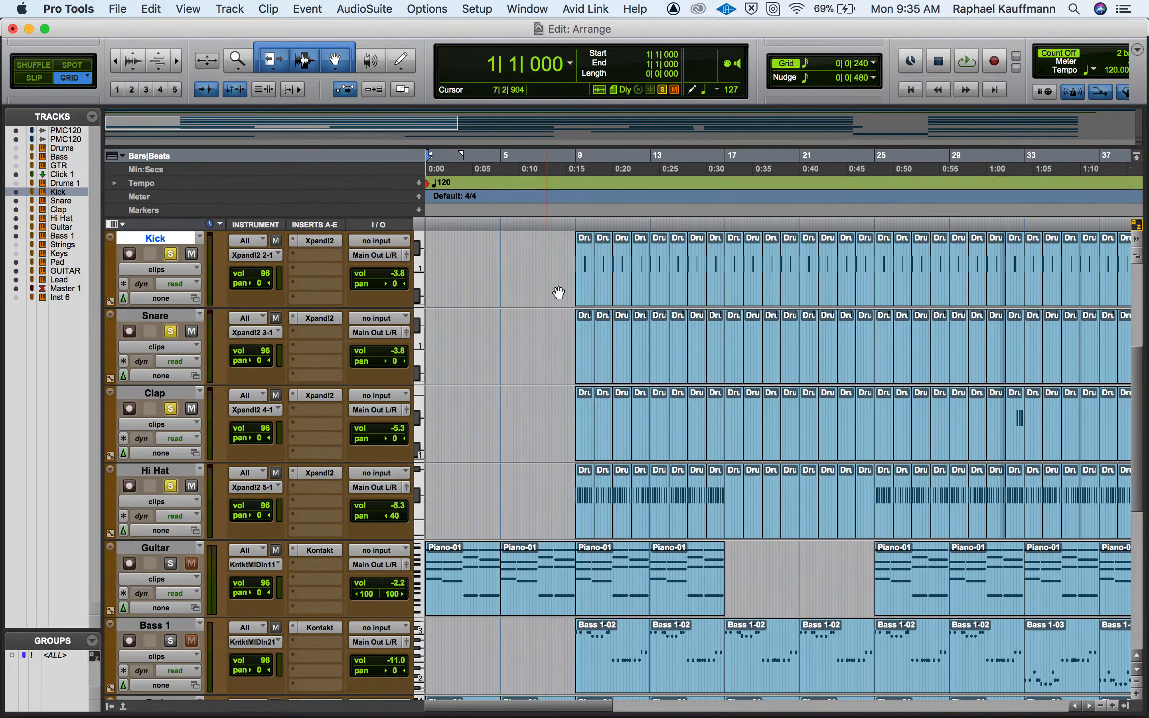
Select bars 9 to 15 across the Kick through Hi Hat tracks and play the selection in the Mix window.
{"action": "left_click", "coordinate": [581, 292]}
{"action": "left_click", "coordinate": [683, 524], "text": "shift"}
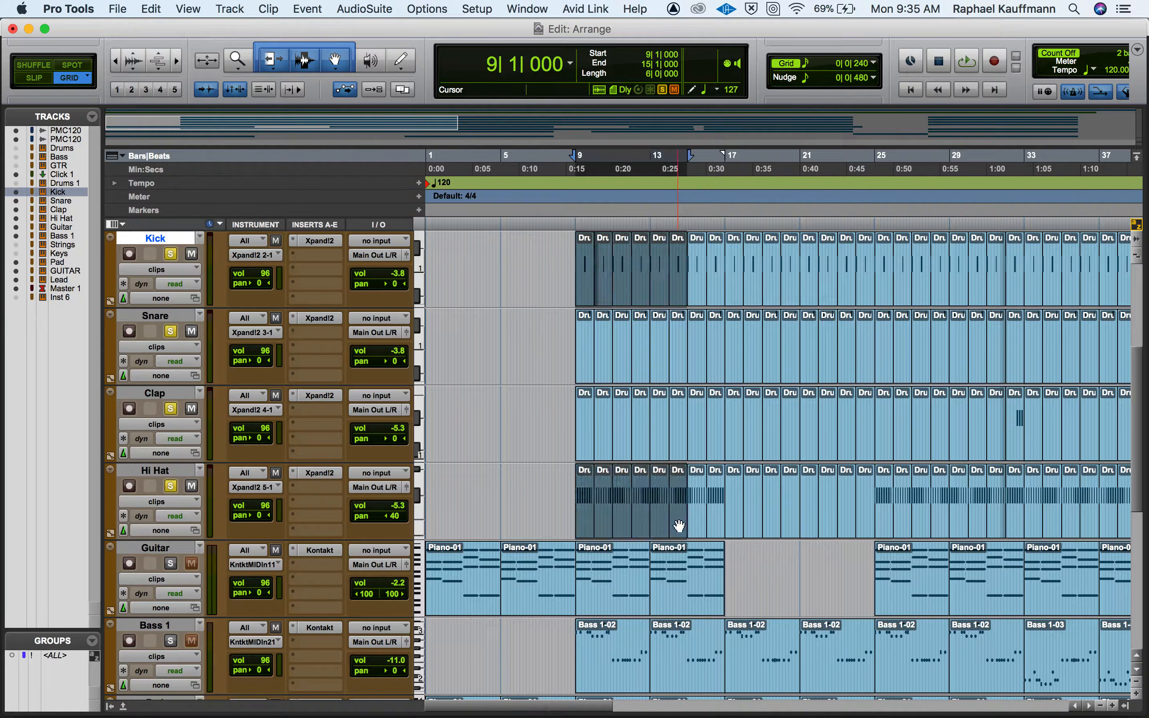
{"action": "key", "text": "space"}
{"action": "key", "text": "super+equal"}
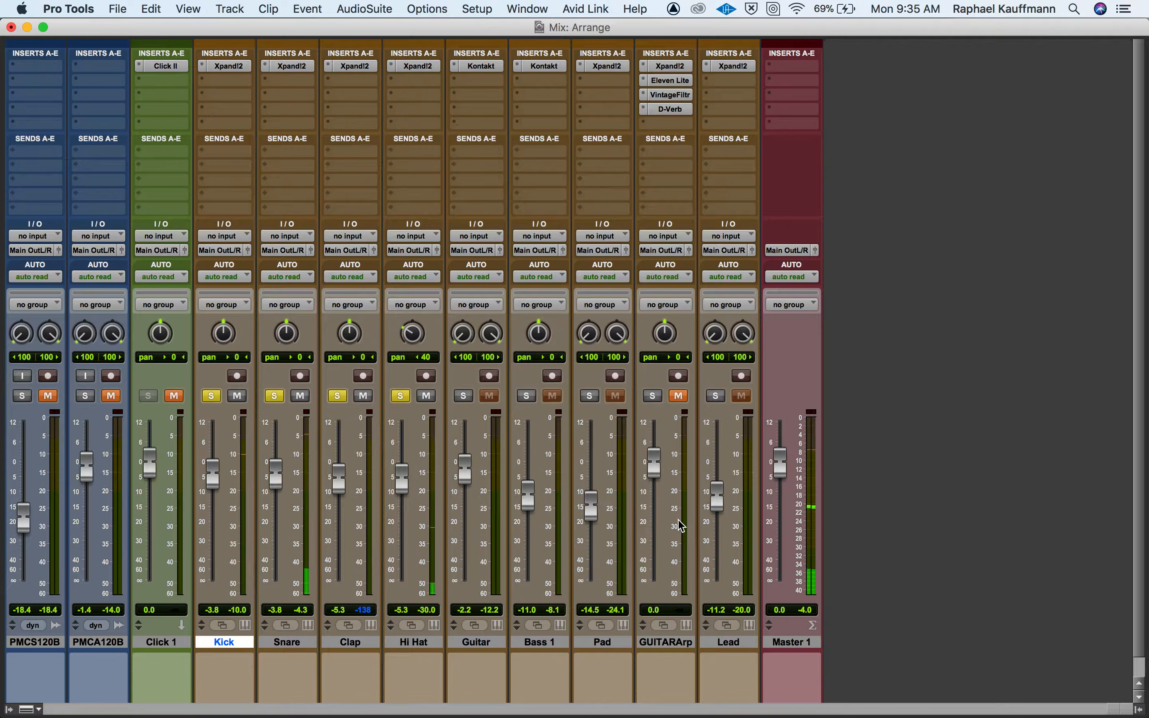
Create one stereo Aux Input track named Reverb directly after the Lead track.
{"action": "left_click", "coordinate": [729, 643]}
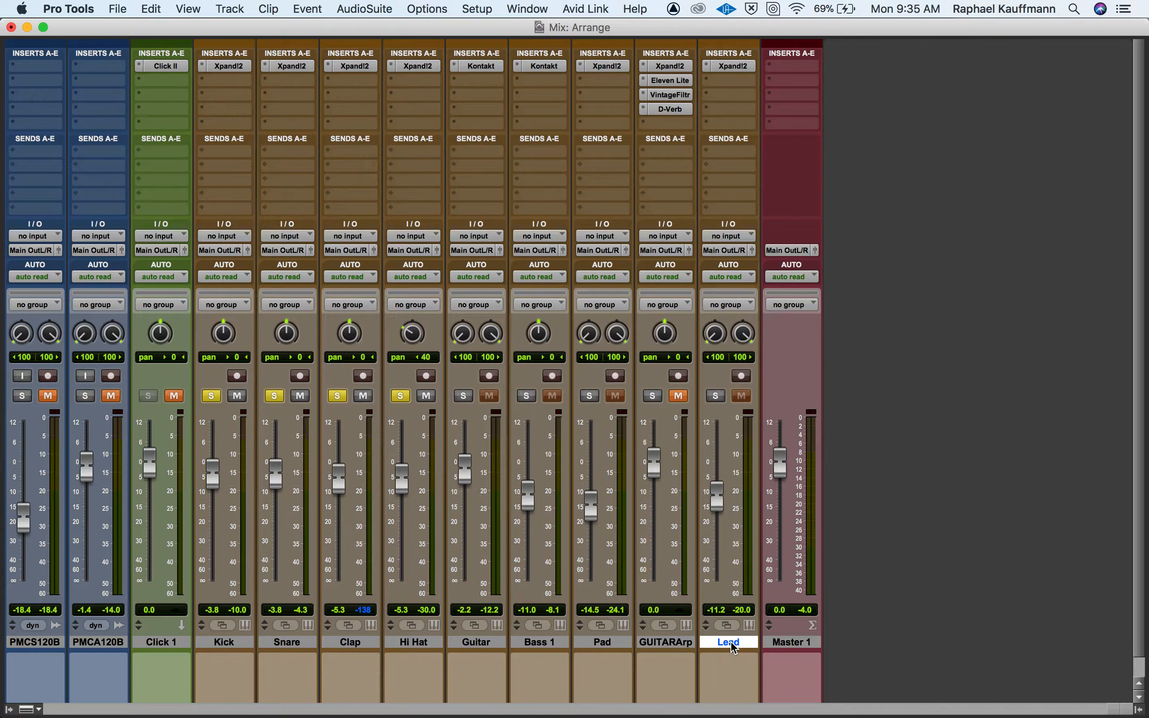
{"action": "left_click", "coordinate": [229, 8]}
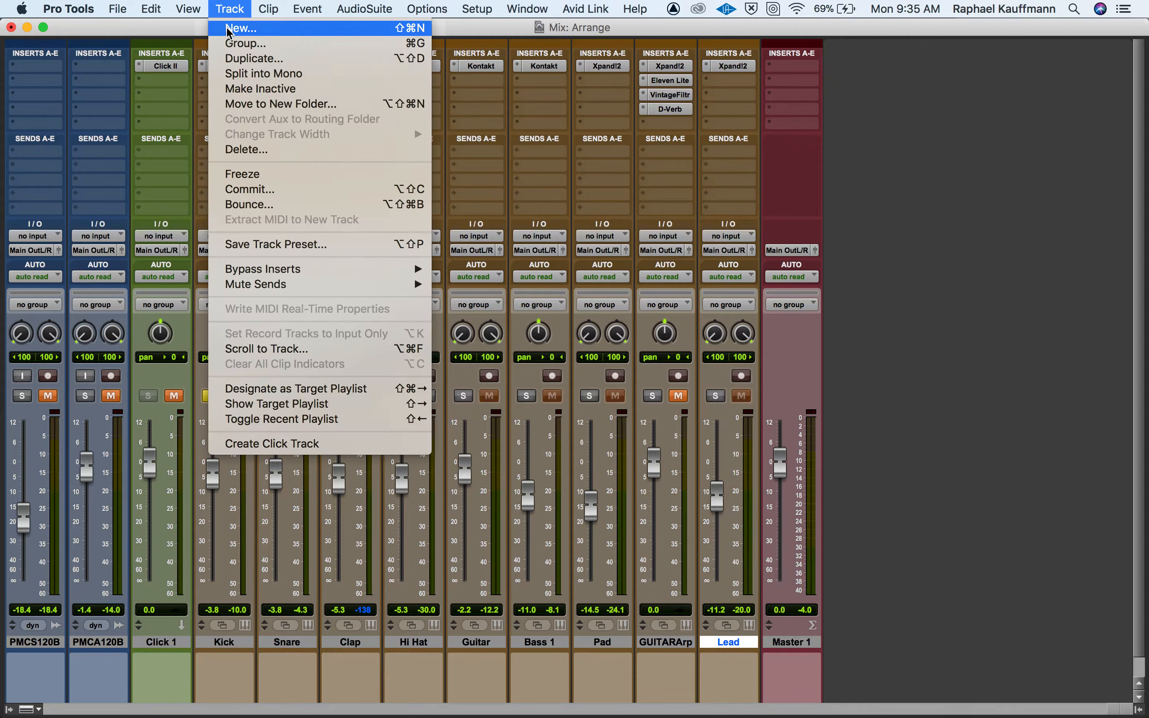
{"action": "left_click", "coordinate": [228, 29]}
{"action": "left_click", "coordinate": [420, 265]}
{"action": "left_click", "coordinate": [402, 287]}
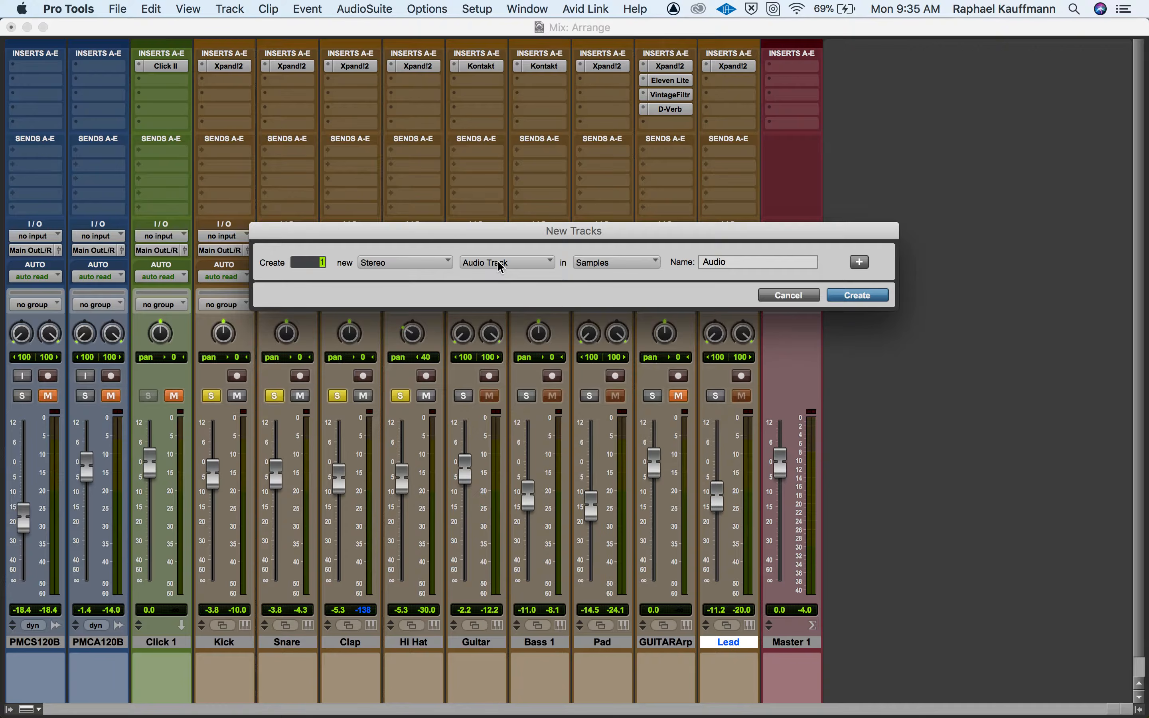
{"action": "left_click", "coordinate": [500, 267]}
{"action": "left_click", "coordinate": [499, 276]}
{"action": "double_click", "coordinate": [737, 260]}
{"action": "type", "text": "Reverb"}
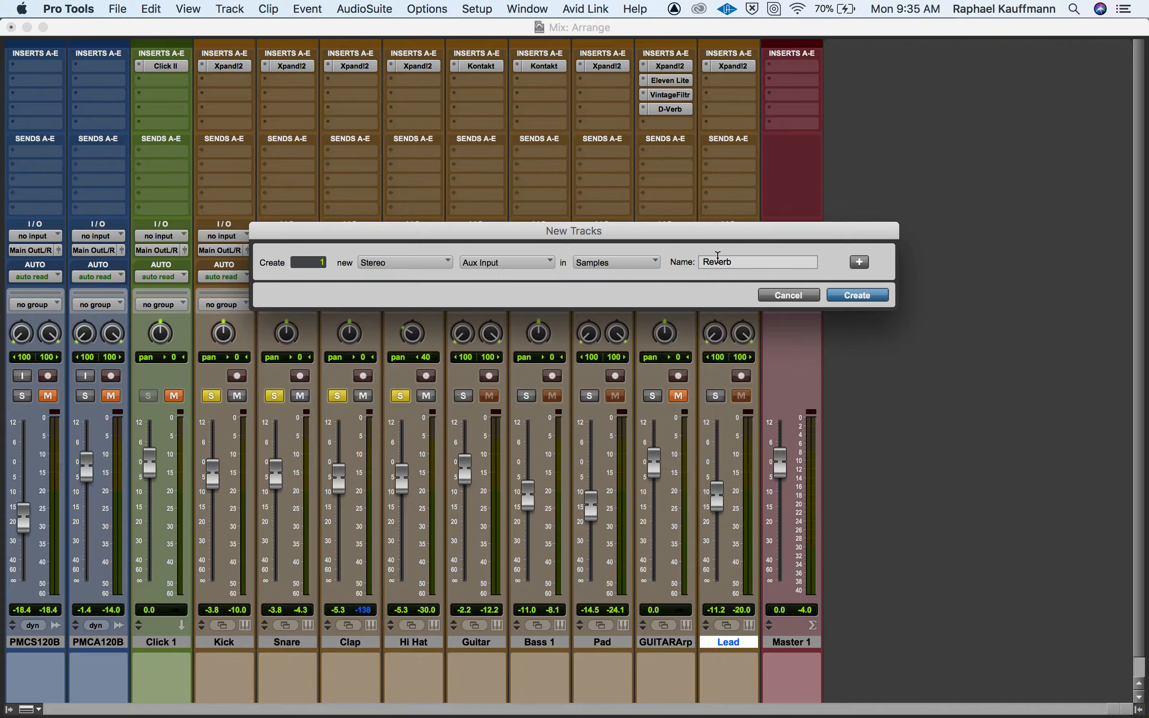
{"action": "left_click", "coordinate": [877, 299]}
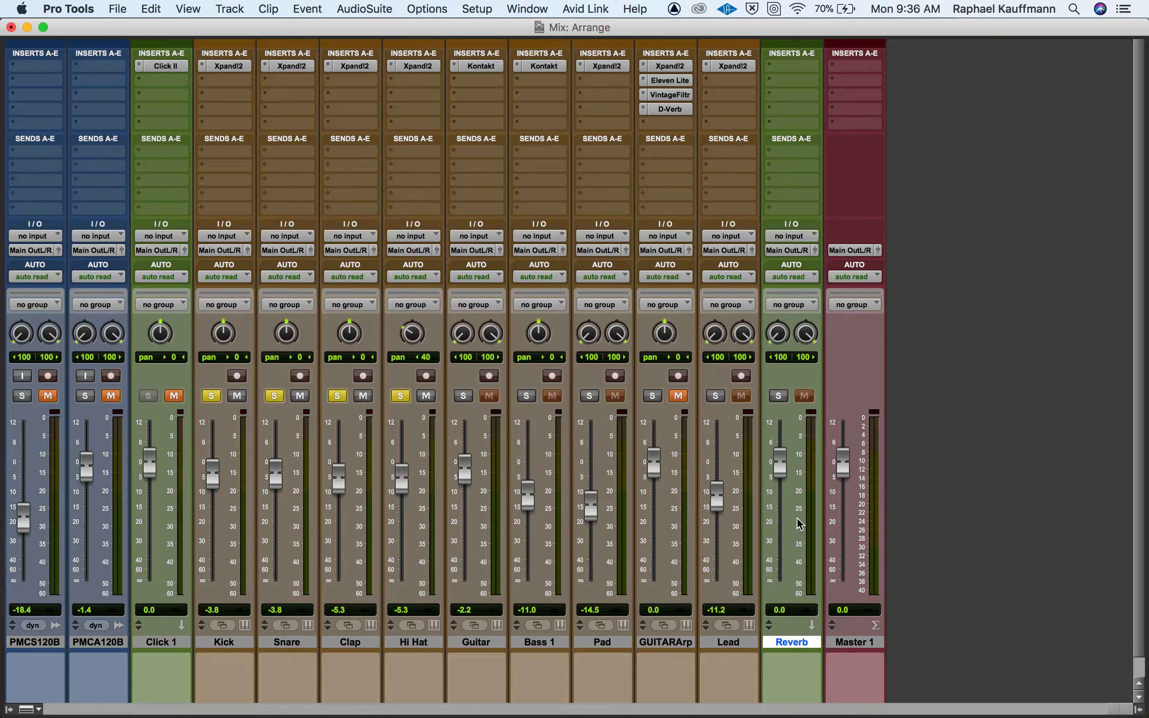
Solo the Reverb track and set its input to Bus 1-2 (Stereo).
{"action": "left_click", "coordinate": [779, 396]}
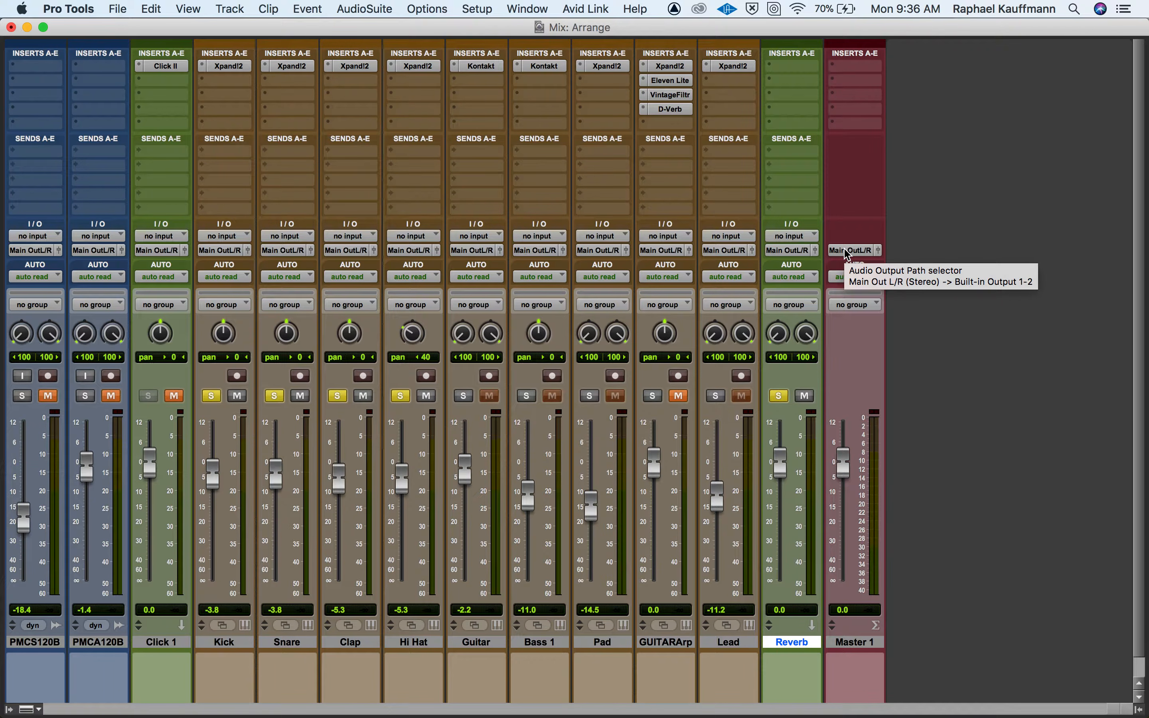
{"action": "left_click", "coordinate": [792, 236]}
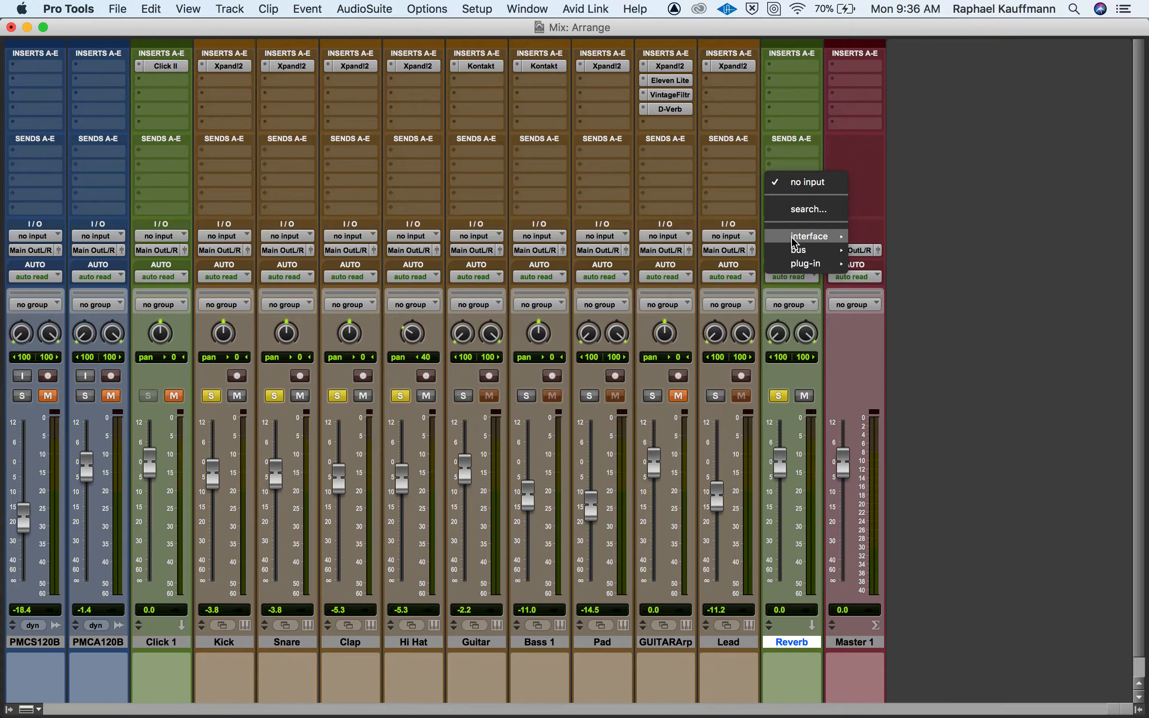
{"action": "mouse_move", "coordinate": [798, 254]}
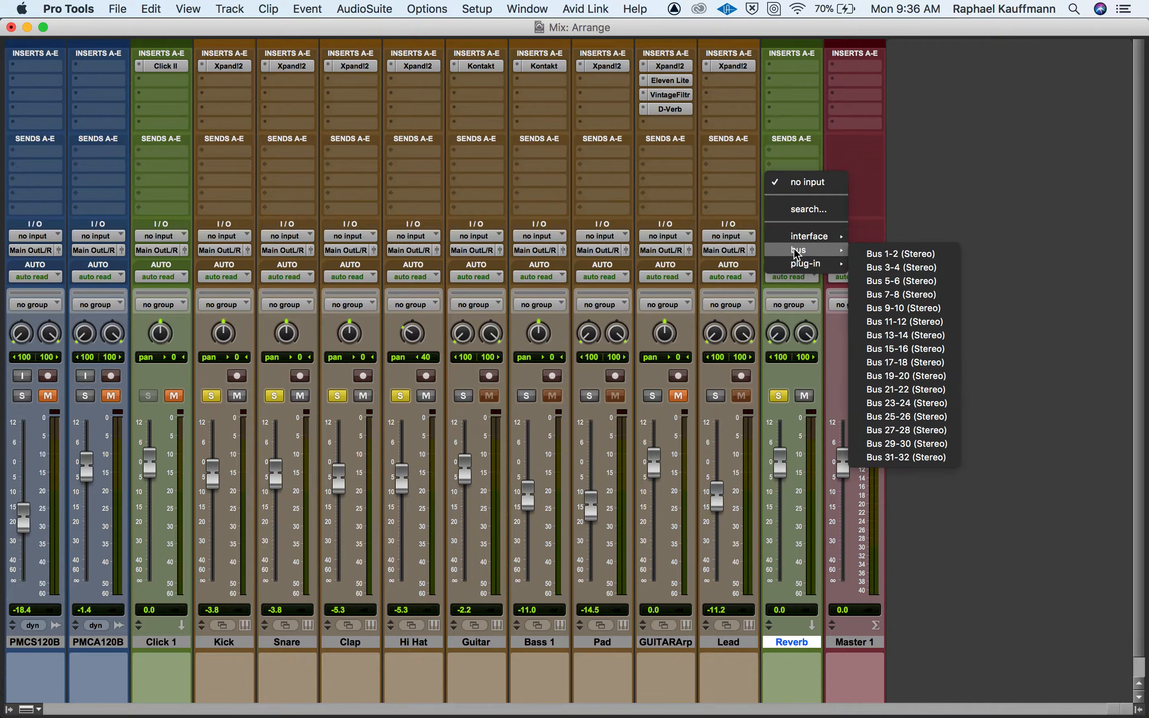
{"action": "left_click", "coordinate": [907, 255]}
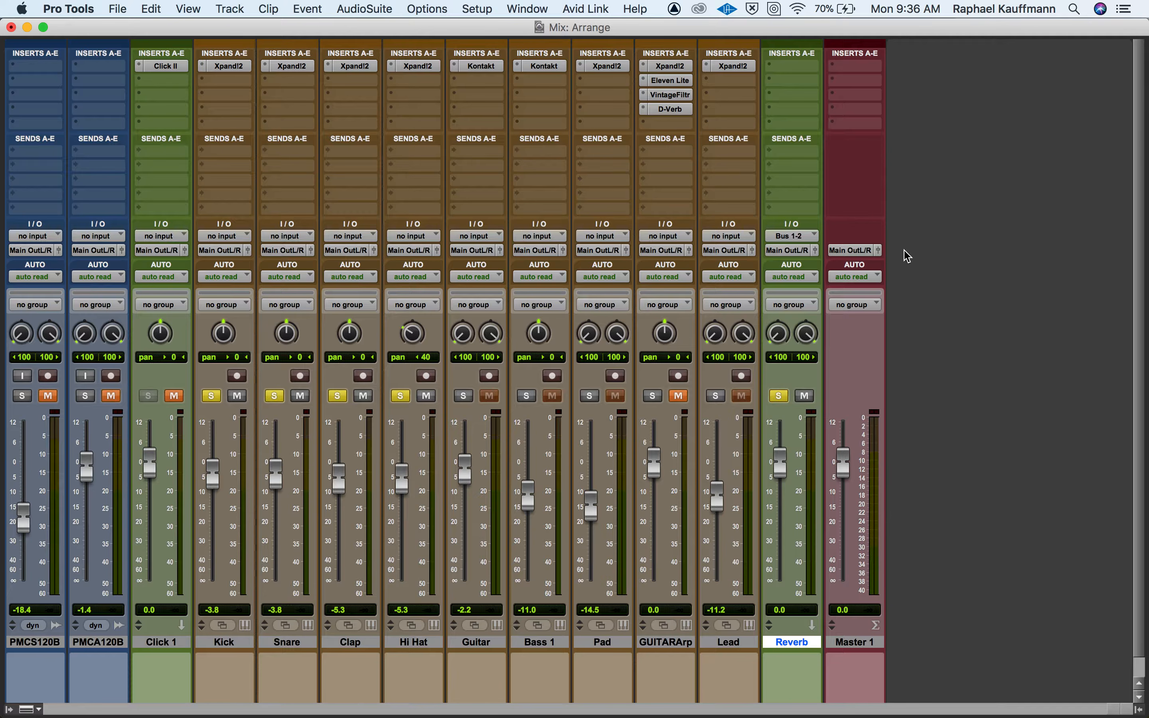
Insert the multichannel D-Verb (stereo) plug-in on the Reverb track and move its window clear of the other channels.
{"action": "left_click", "coordinate": [793, 76]}
{"action": "mouse_move", "coordinate": [794, 76]}
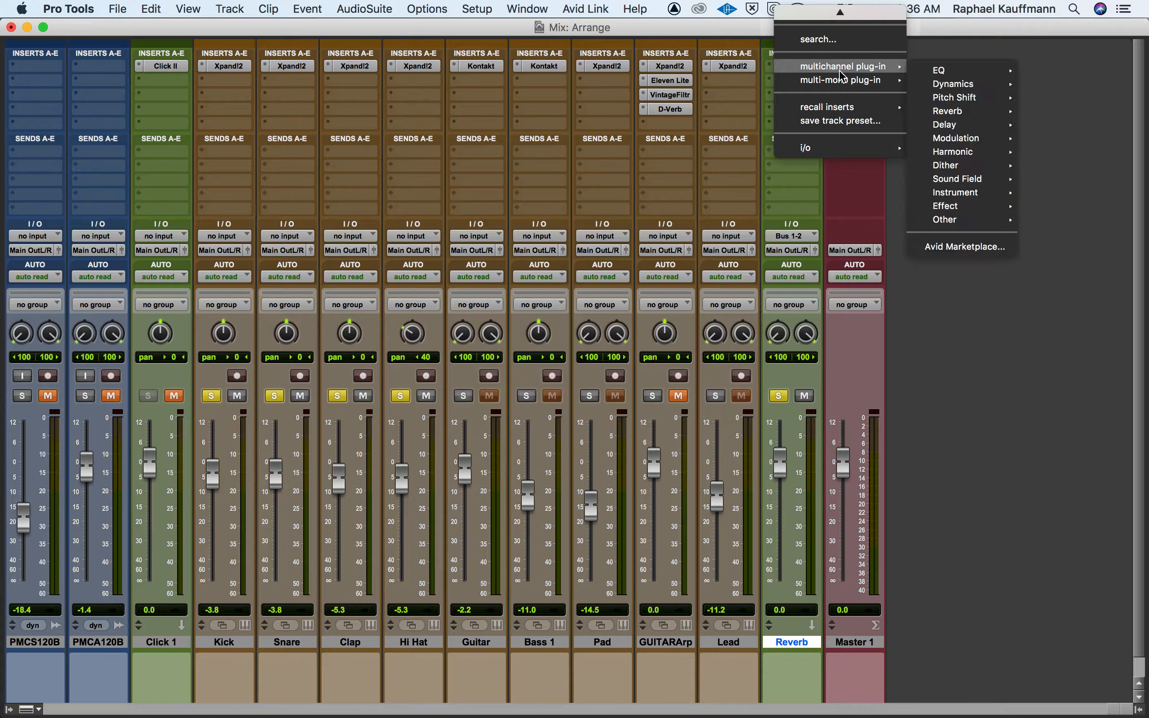
{"action": "mouse_move", "coordinate": [952, 111]}
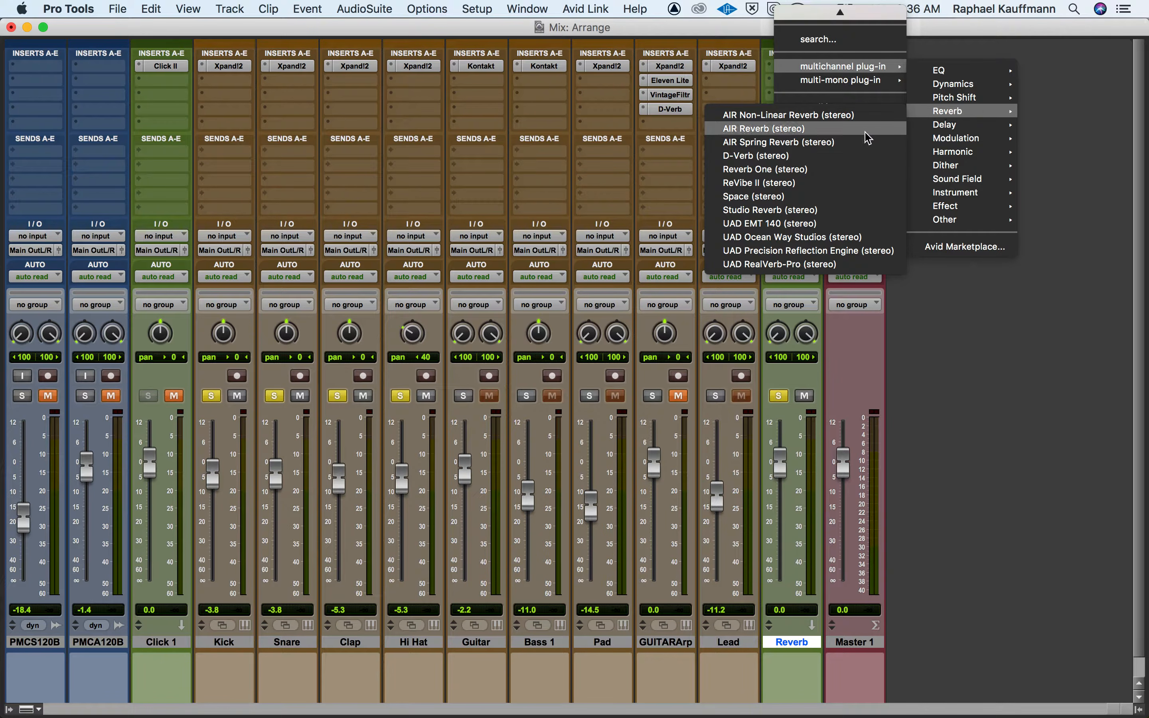
{"action": "left_click", "coordinate": [806, 156]}
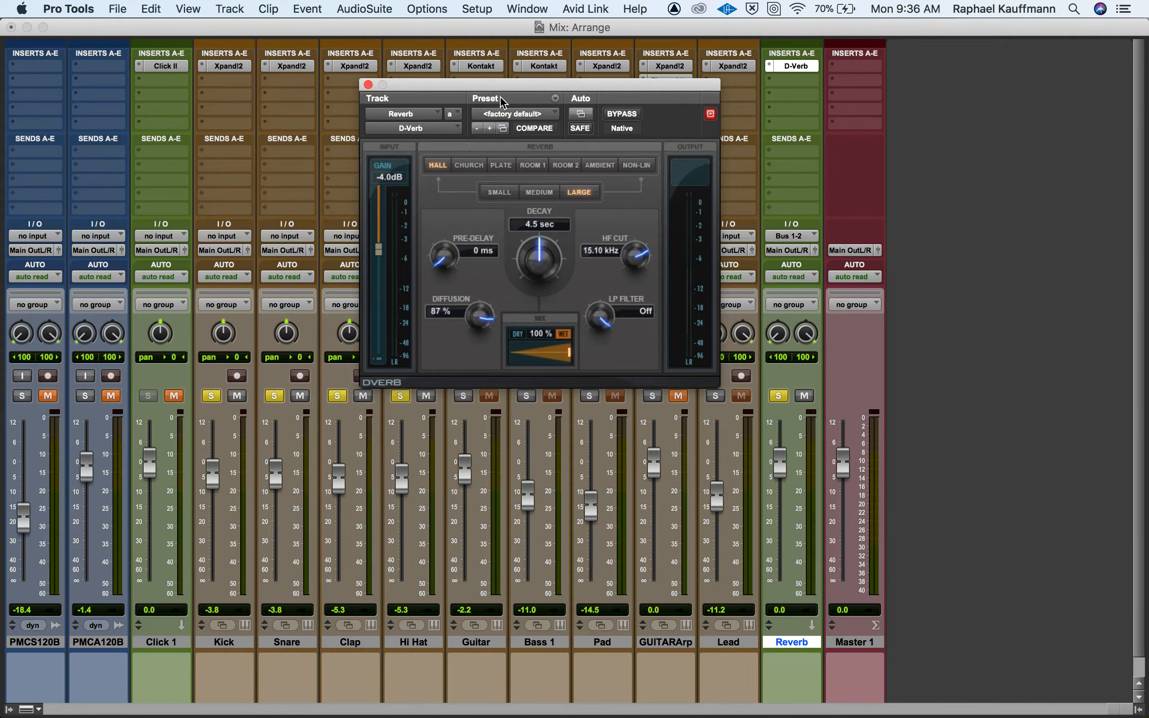
{"action": "left_click_drag", "start_coordinate": [502, 94], "coordinate": [872, 53]}
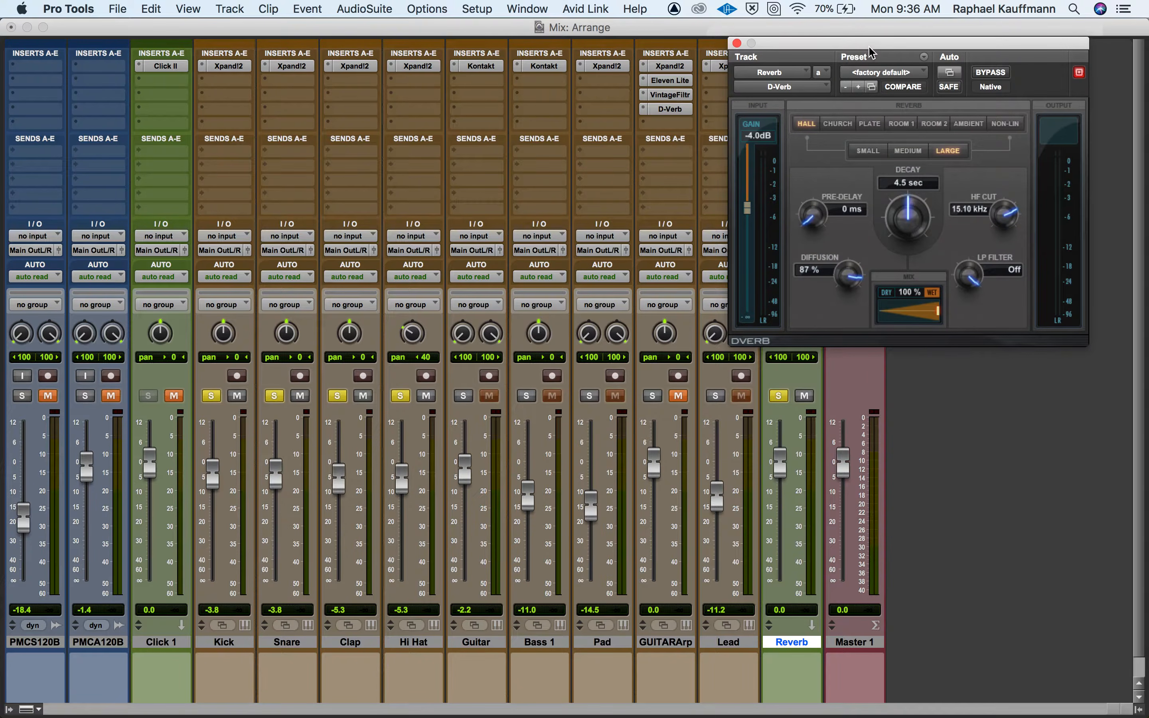
Try D-Verb's Church, Plate, Room 1, Room 2 and Ambient algorithms, return to Hall and close the plug-in window.
{"action": "left_click", "coordinate": [837, 125]}
{"action": "left_click", "coordinate": [873, 124]}
{"action": "left_click", "coordinate": [901, 124]}
{"action": "left_click", "coordinate": [934, 125]}
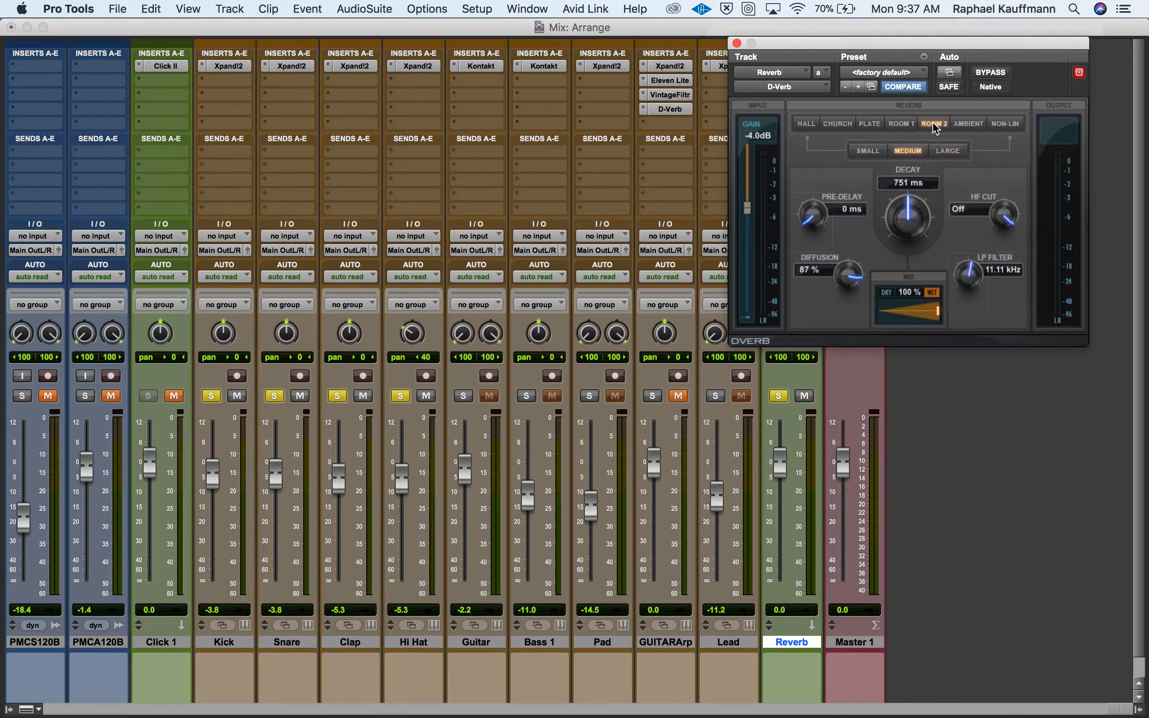
{"action": "left_click", "coordinate": [968, 125]}
{"action": "left_click", "coordinate": [806, 123]}
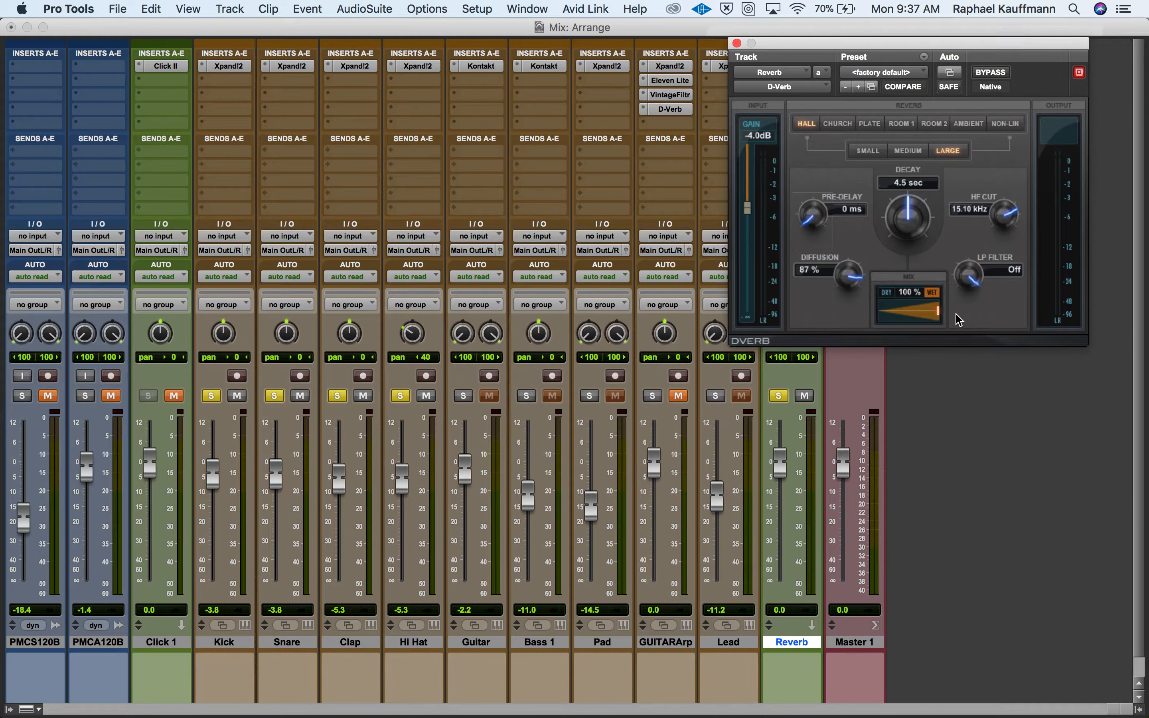
{"action": "left_click", "coordinate": [737, 43]}
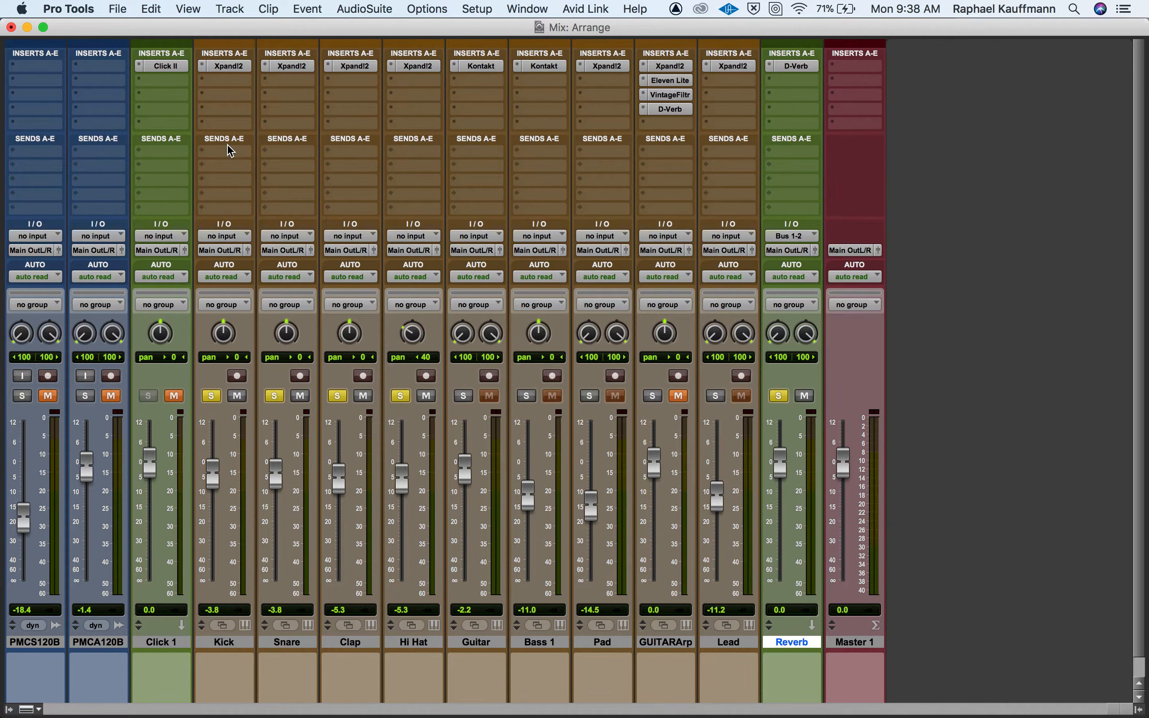
Add a send from the Snare track to Bus 1-2 (Stereo) and raise its level to about -64.2 dB.
{"action": "left_click", "coordinate": [286, 152]}
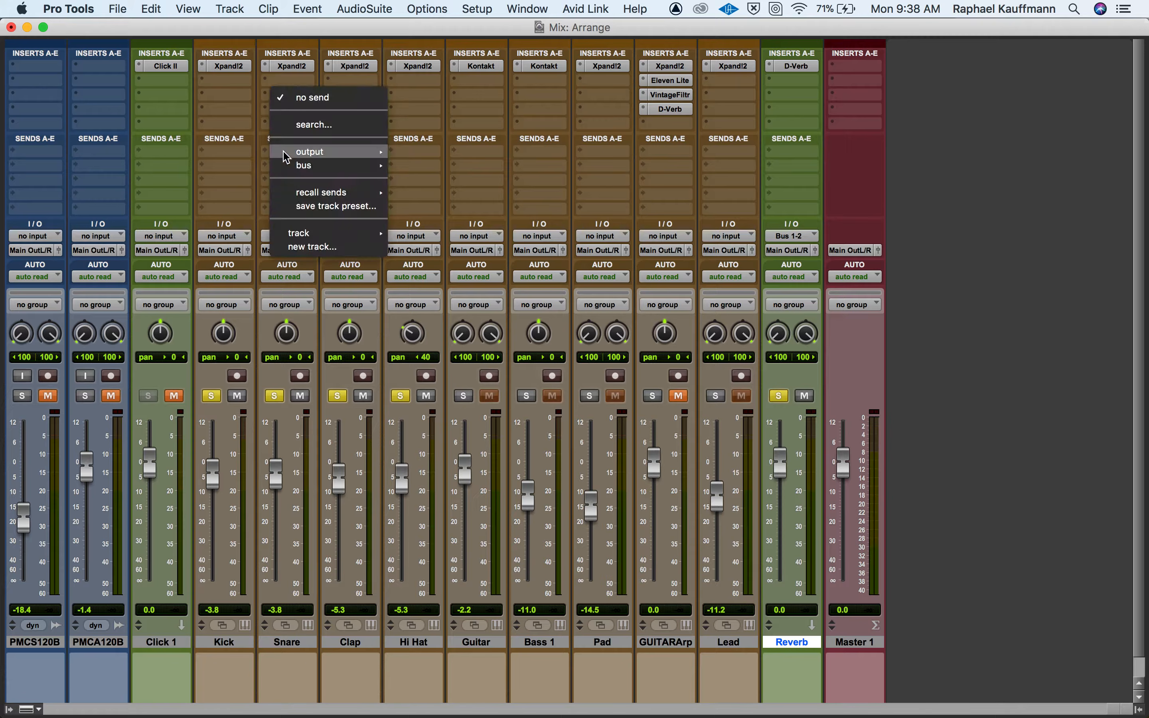
{"action": "mouse_move", "coordinate": [286, 165]}
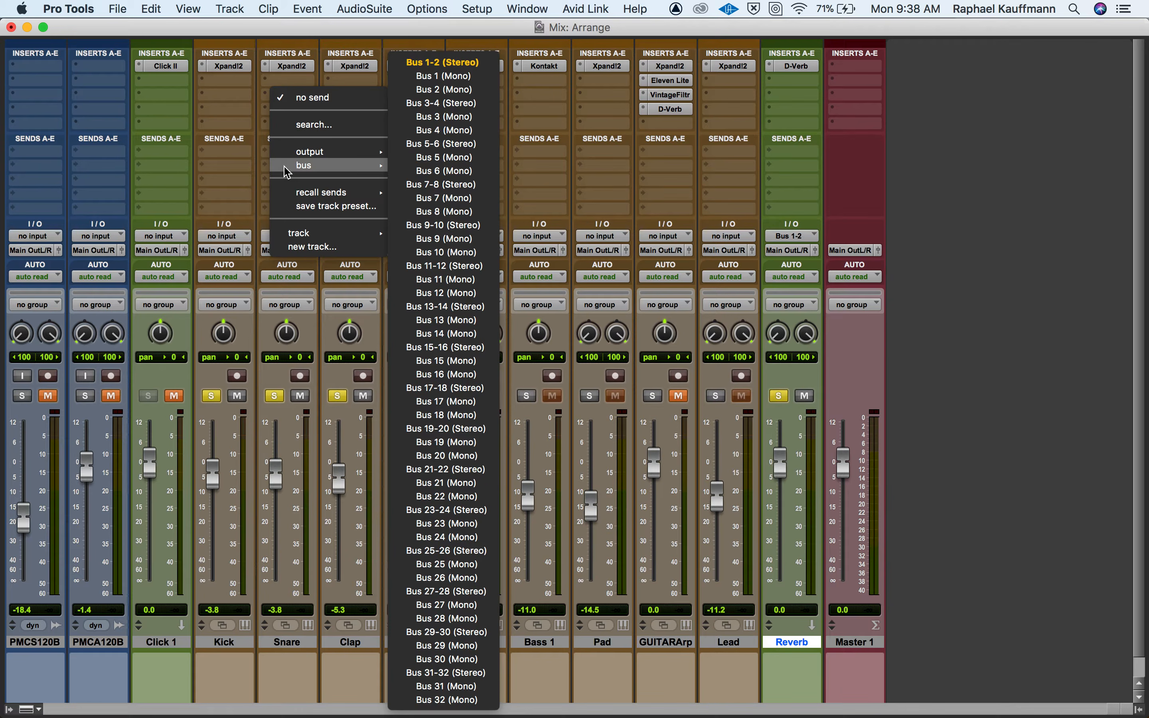
{"action": "left_click", "coordinate": [444, 62]}
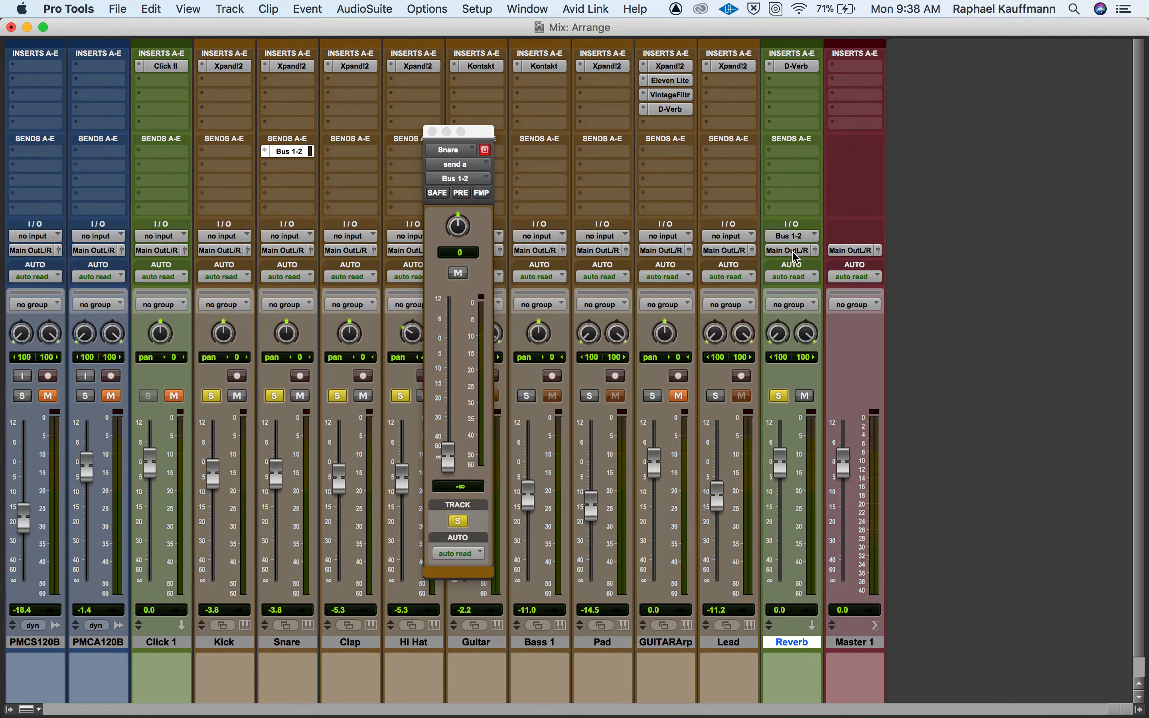
{"action": "left_click", "coordinate": [449, 459]}
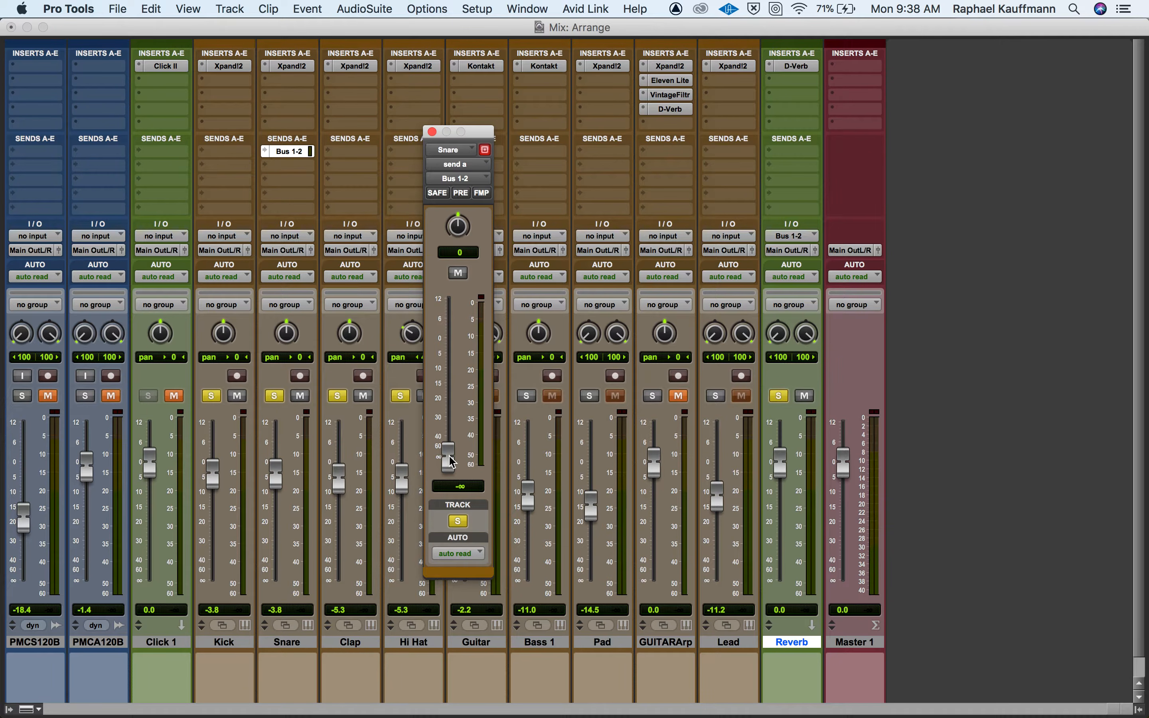
{"action": "mouse_move", "coordinate": [450, 461]}
{"action": "left_mouse_down"}
{"action": "mouse_move", "coordinate": [458, 366]}
{"action": "mouse_move", "coordinate": [460, 457]}
{"action": "left_mouse_up"}
Unsolo the Kick, Clap and Hi Hat tracks.
{"action": "left_click", "coordinate": [222, 397]}
{"action": "left_click", "coordinate": [274, 397]}
{"action": "left_click", "coordinate": [339, 400]}
{"action": "left_click", "coordinate": [400, 400]}
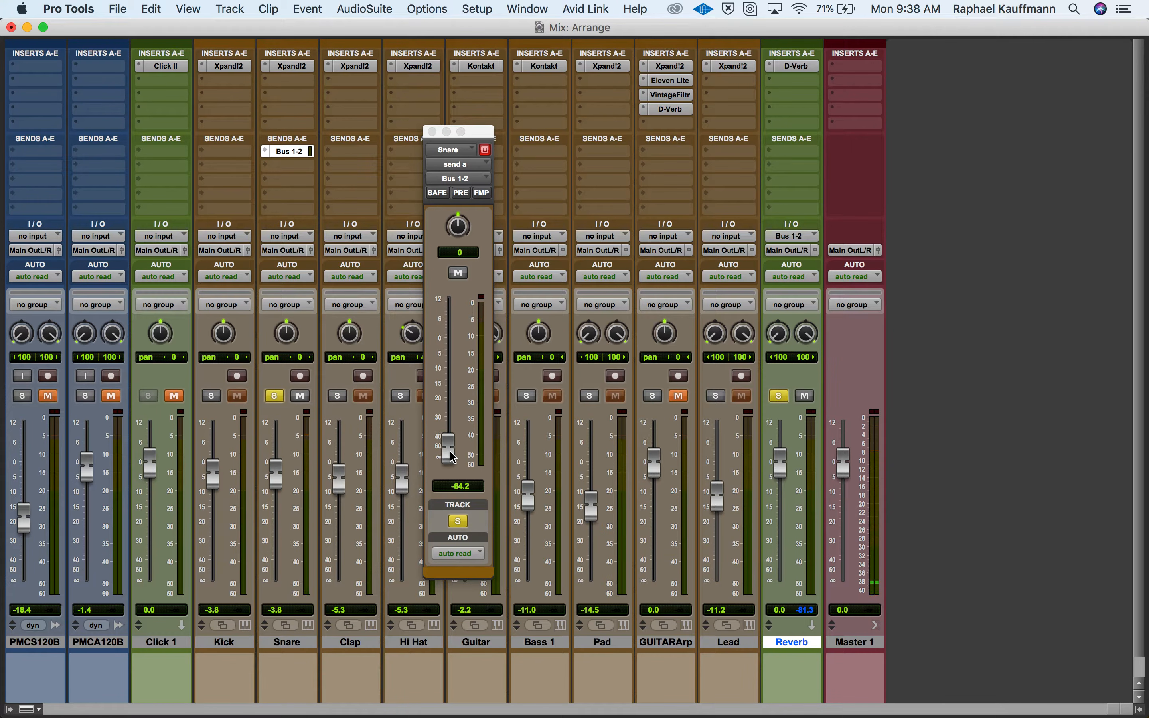
Raise the Snare send to about -6.2 dB and shorten the decay of the Reverb track's D-Verb to 2.7 sec.
{"action": "left_click_drag", "start_coordinate": [452, 457], "coordinate": [470, 367]}
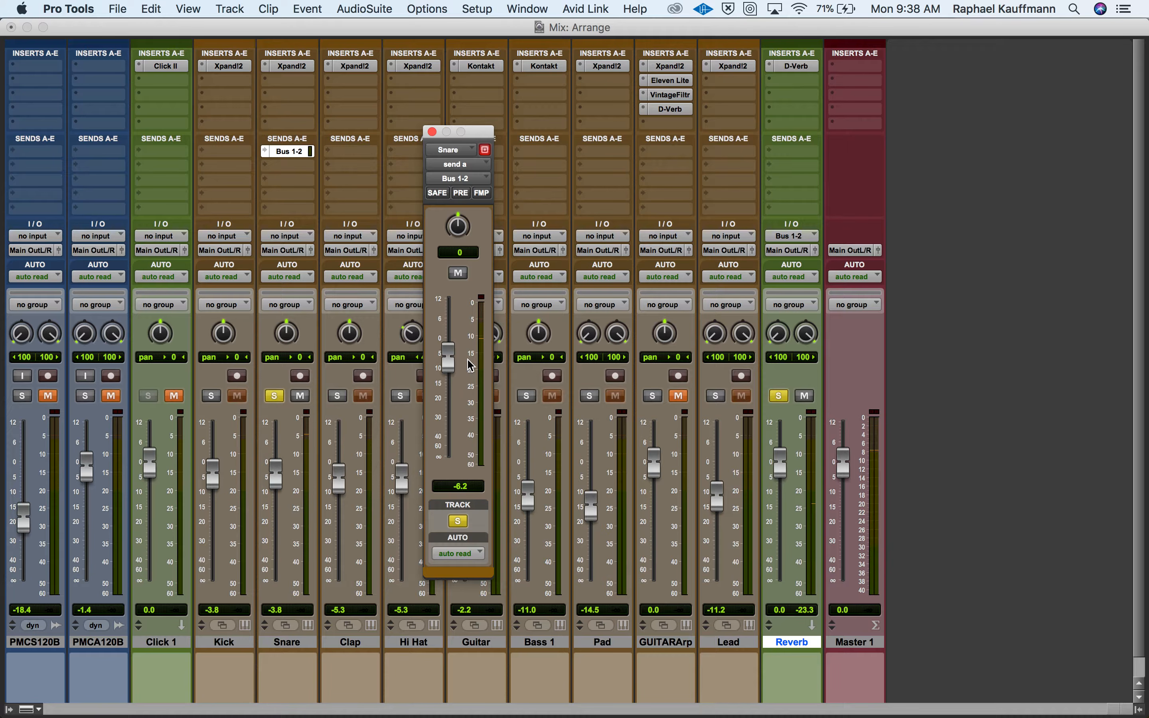
{"action": "left_click", "coordinate": [809, 71]}
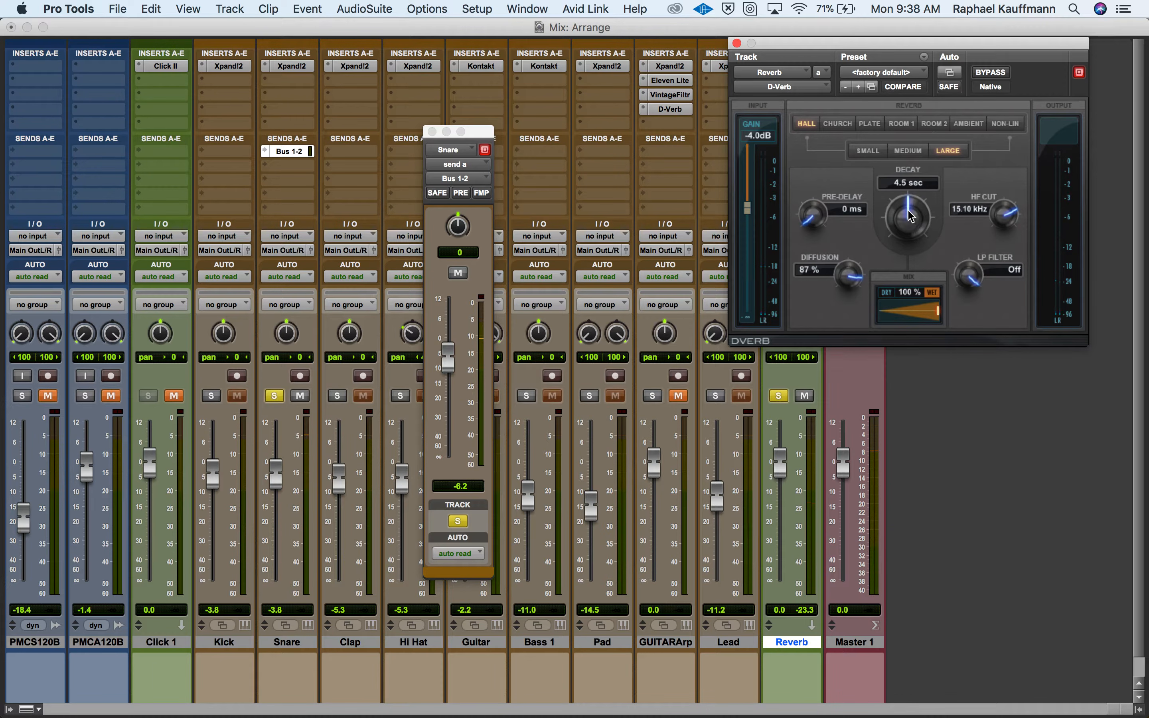
{"action": "left_click_drag", "start_coordinate": [909, 212], "coordinate": [897, 235]}
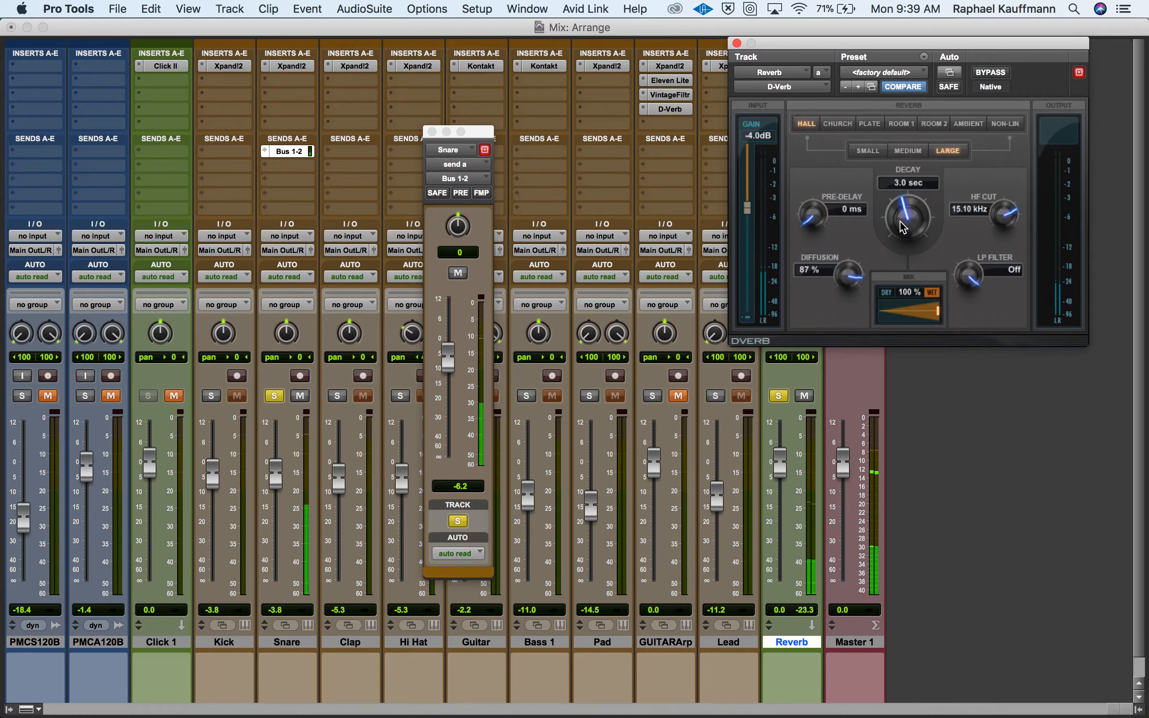
{"action": "left_click_drag", "start_coordinate": [904, 226], "coordinate": [905, 232]}
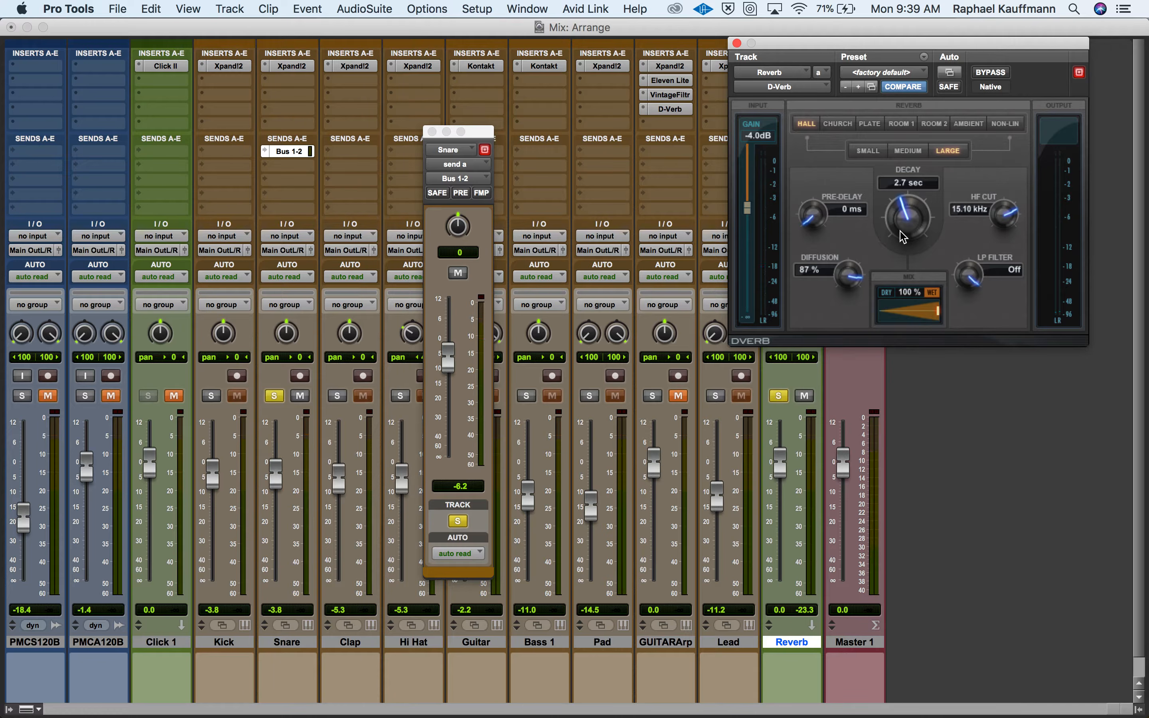
Lower the Snare send to about -9.9 dB and solo the Kick, Clap and Hi Hat tracks.
{"action": "left_click", "coordinate": [450, 364]}
{"action": "left_click_drag", "start_coordinate": [451, 364], "coordinate": [453, 376]}
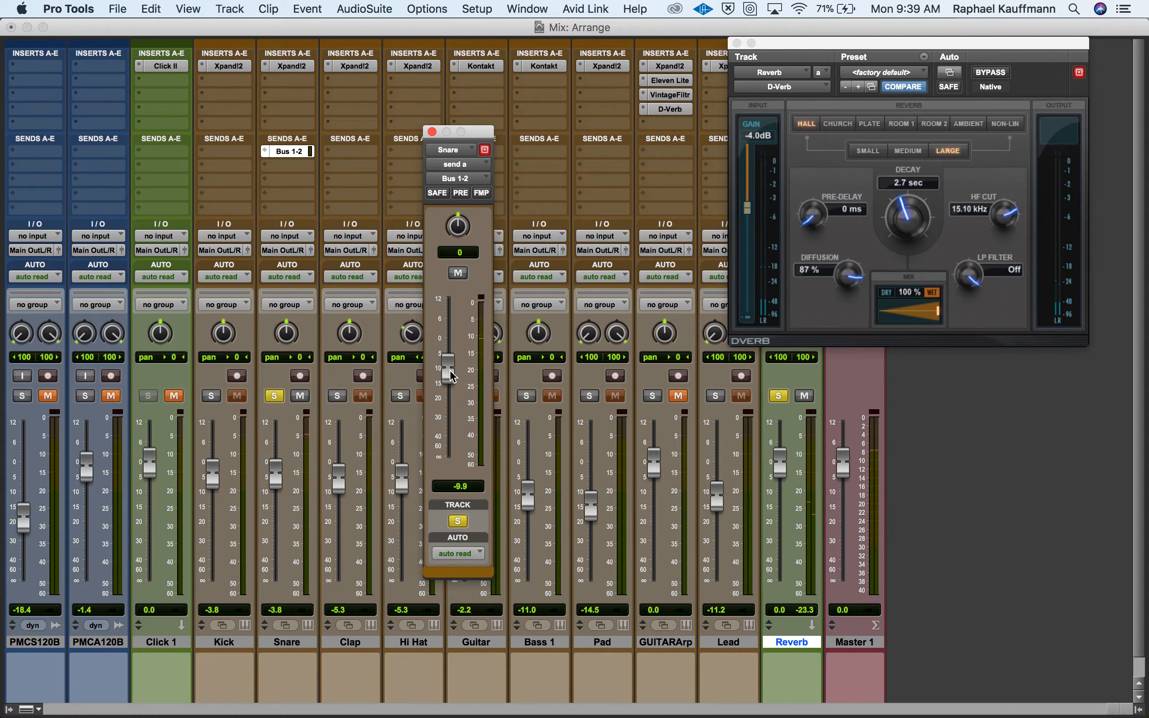
{"action": "left_click", "coordinate": [212, 396]}
{"action": "left_click", "coordinate": [341, 396]}
{"action": "left_click", "coordinate": [400, 396]}
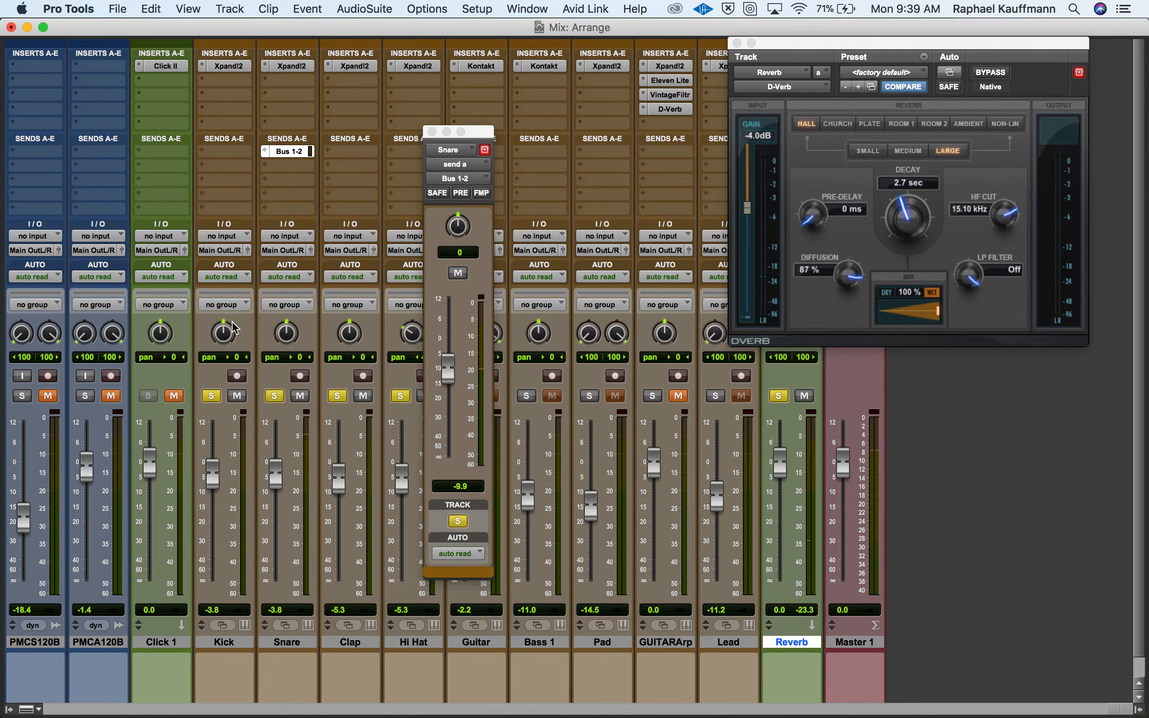
Add sends to Bus 1-2 (Stereo) on the Kick, Clap and Hi Hat tracks and close the send window.
{"action": "left_click", "coordinate": [226, 151]}
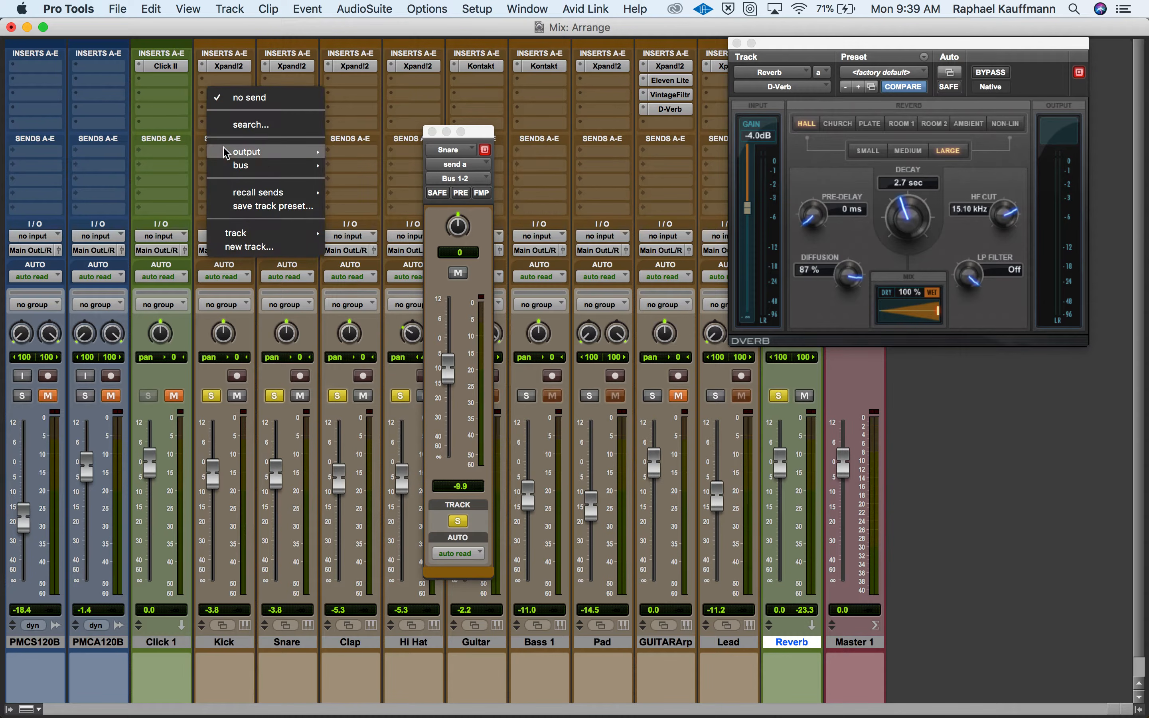
{"action": "mouse_move", "coordinate": [270, 166]}
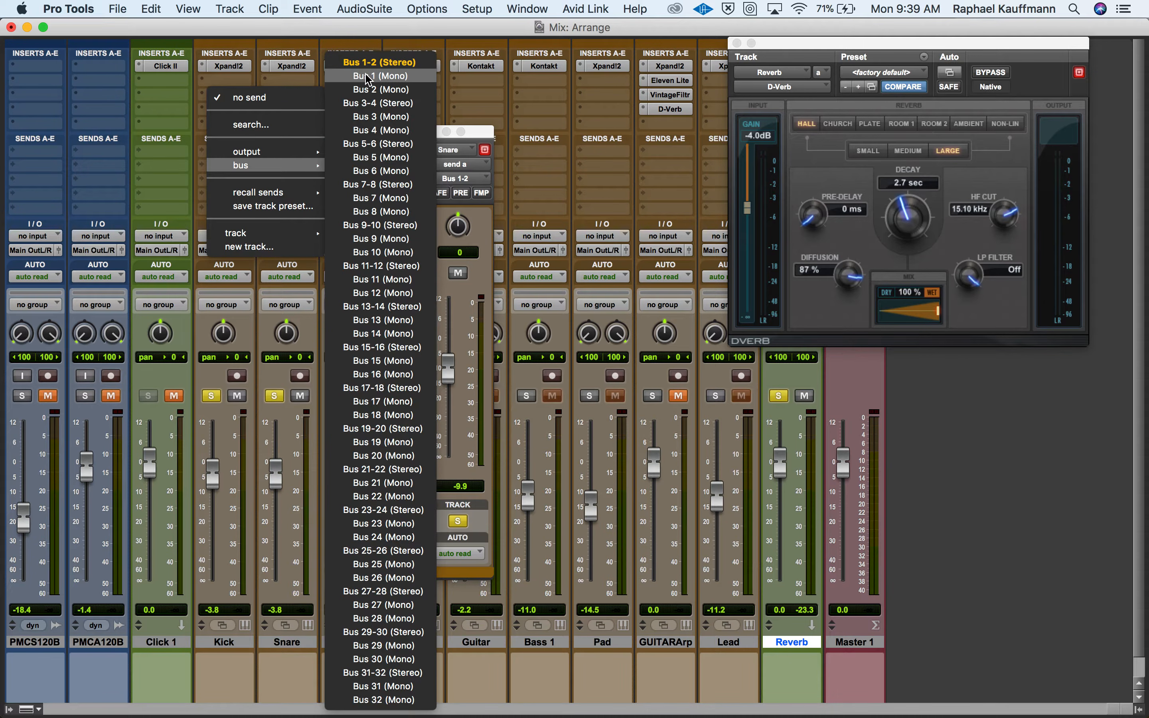
{"action": "left_click", "coordinate": [380, 63]}
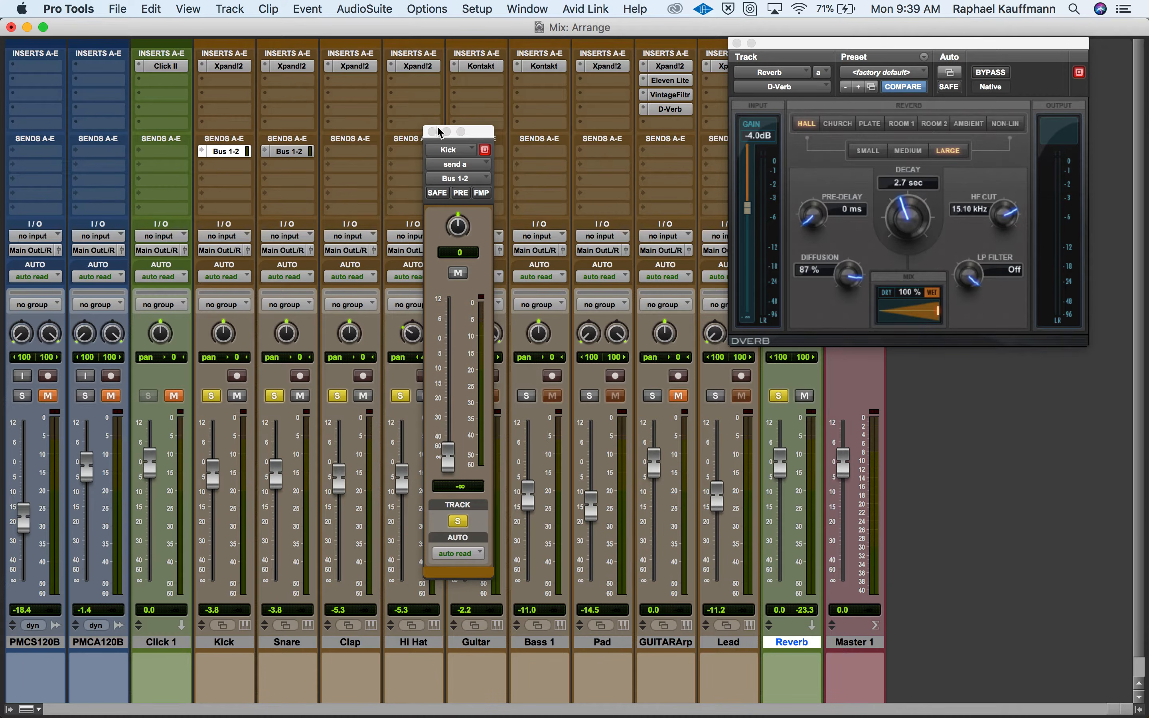
{"action": "left_click", "coordinate": [432, 131]}
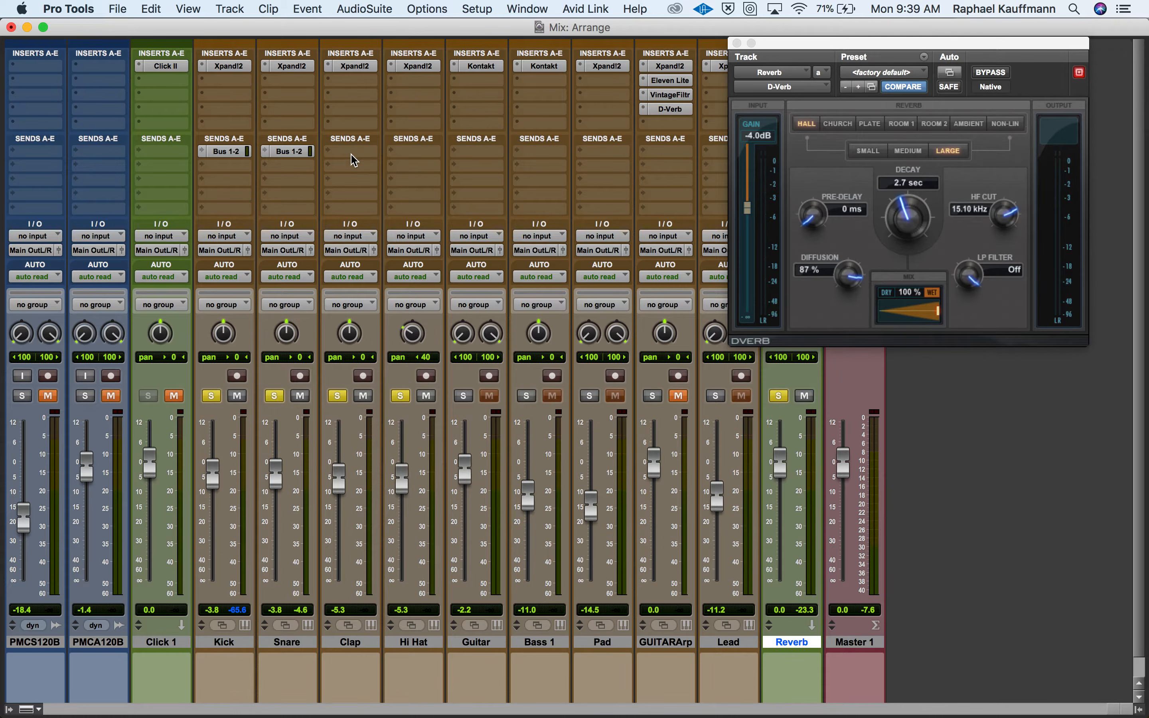
{"action": "left_click", "coordinate": [351, 155]}
{"action": "mouse_move", "coordinate": [404, 164]}
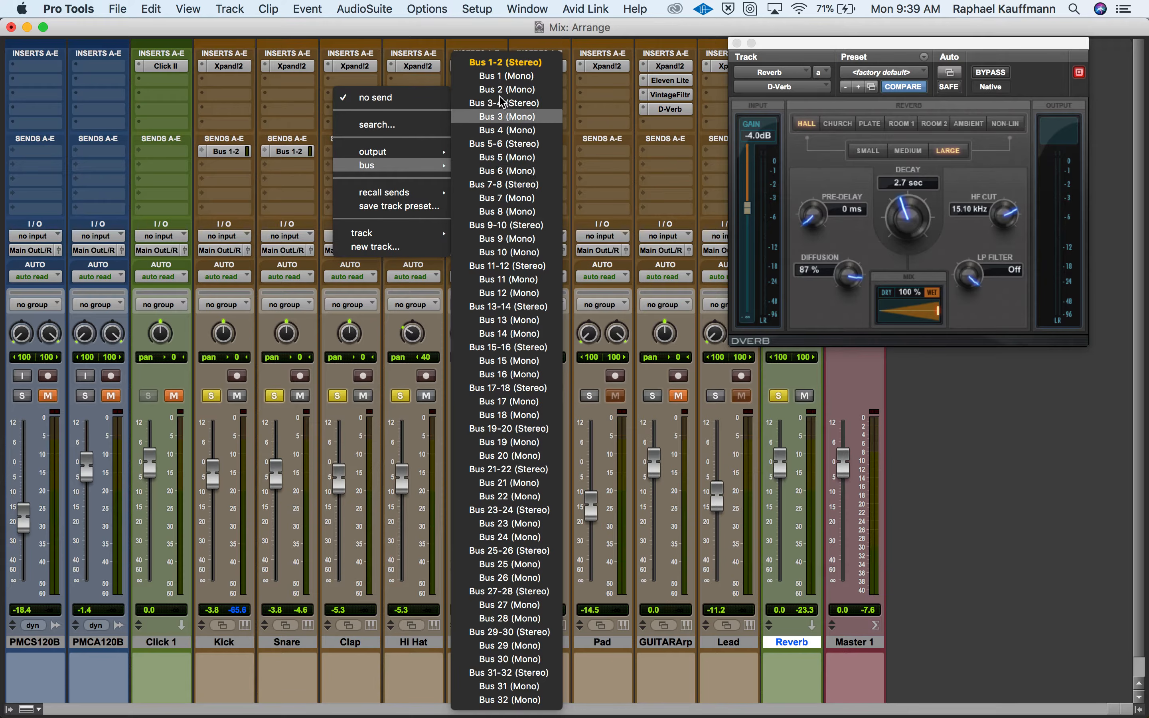
{"action": "left_click", "coordinate": [505, 63]}
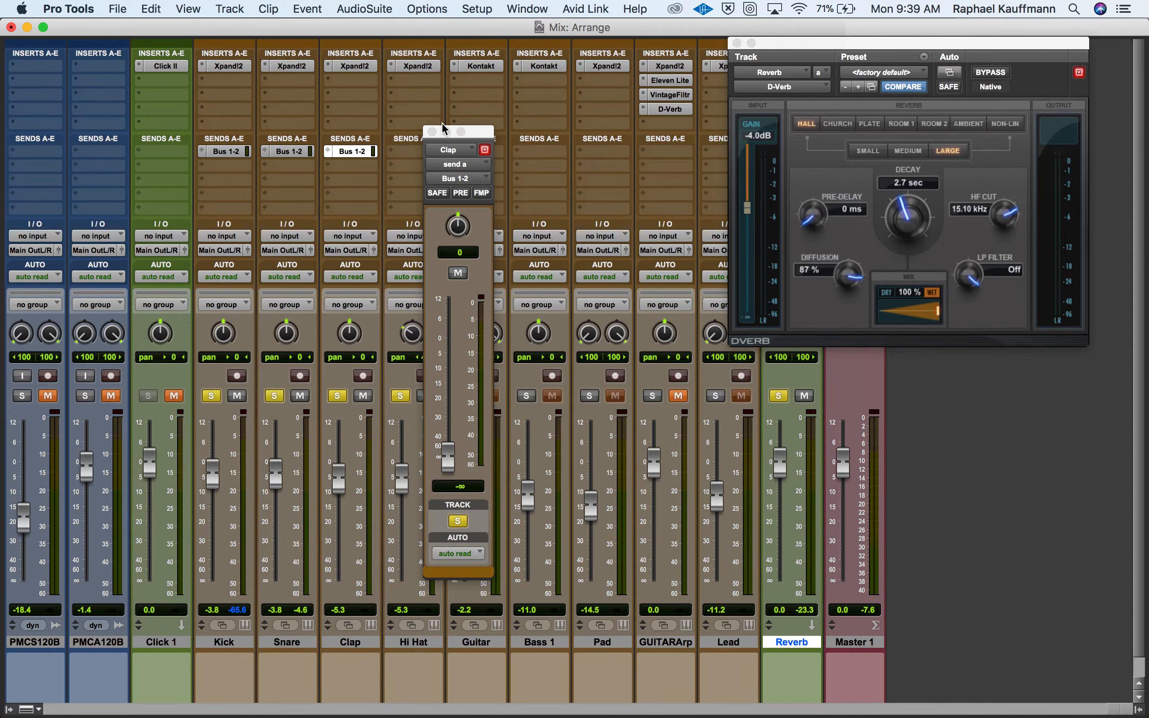
{"action": "left_click", "coordinate": [406, 155]}
{"action": "mouse_move", "coordinate": [412, 165]}
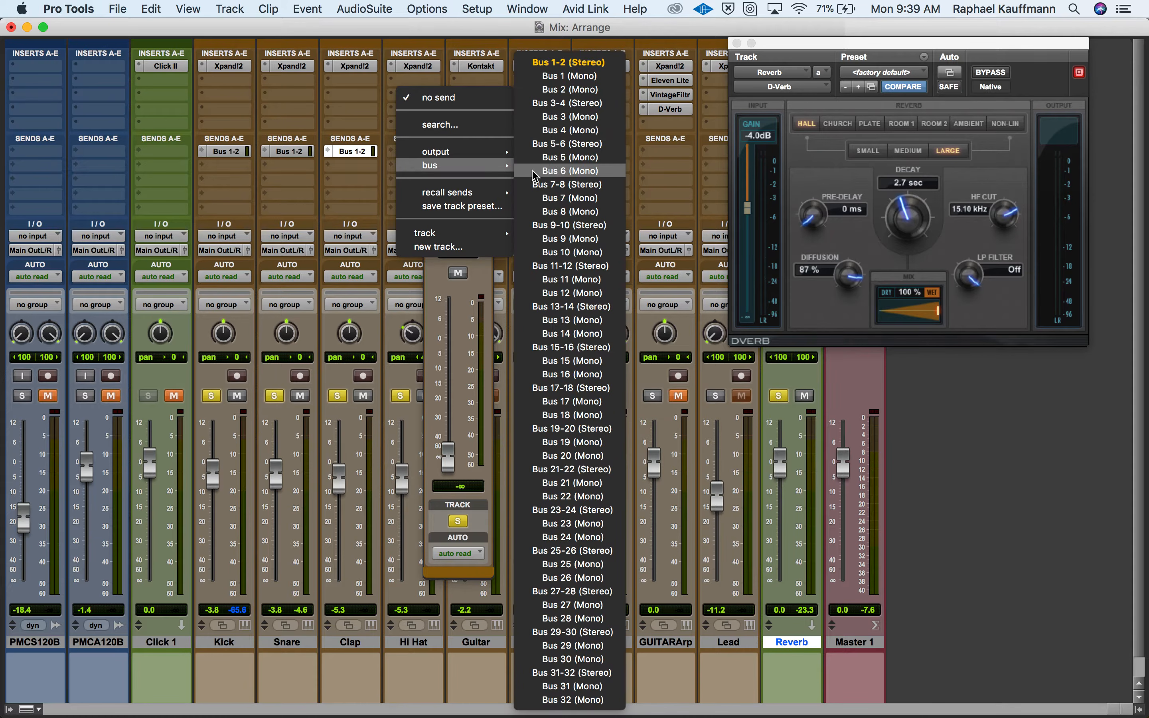
{"action": "left_click", "coordinate": [560, 63]}
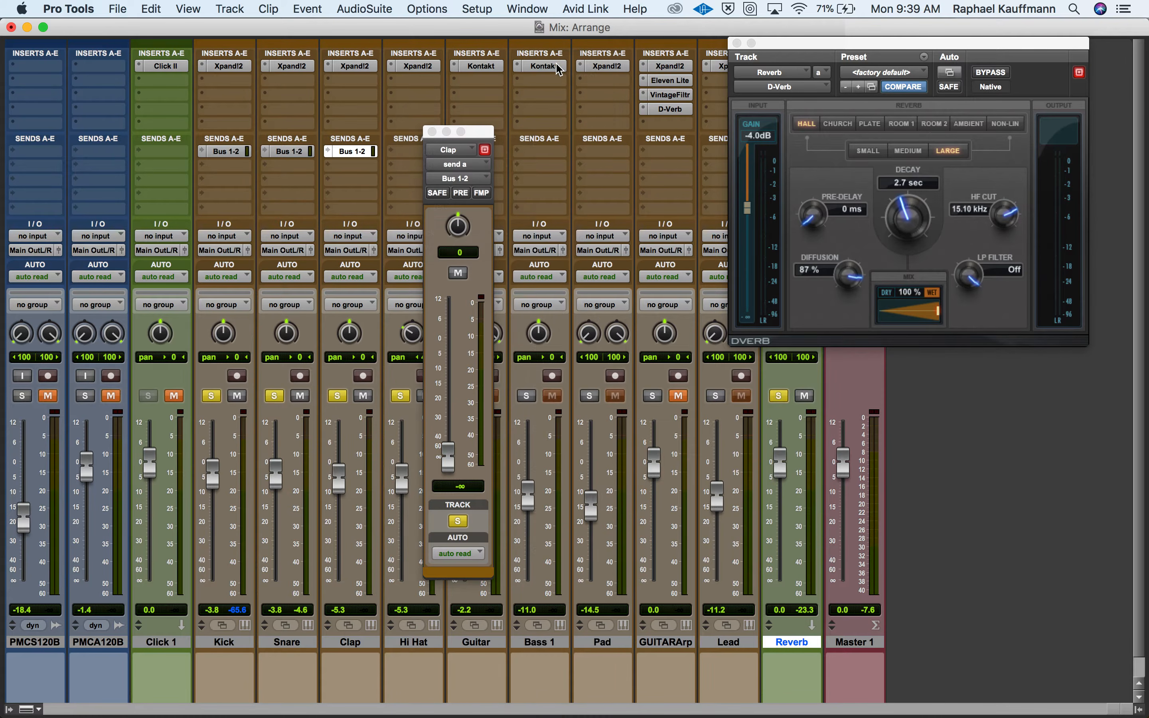
{"action": "left_click", "coordinate": [432, 132]}
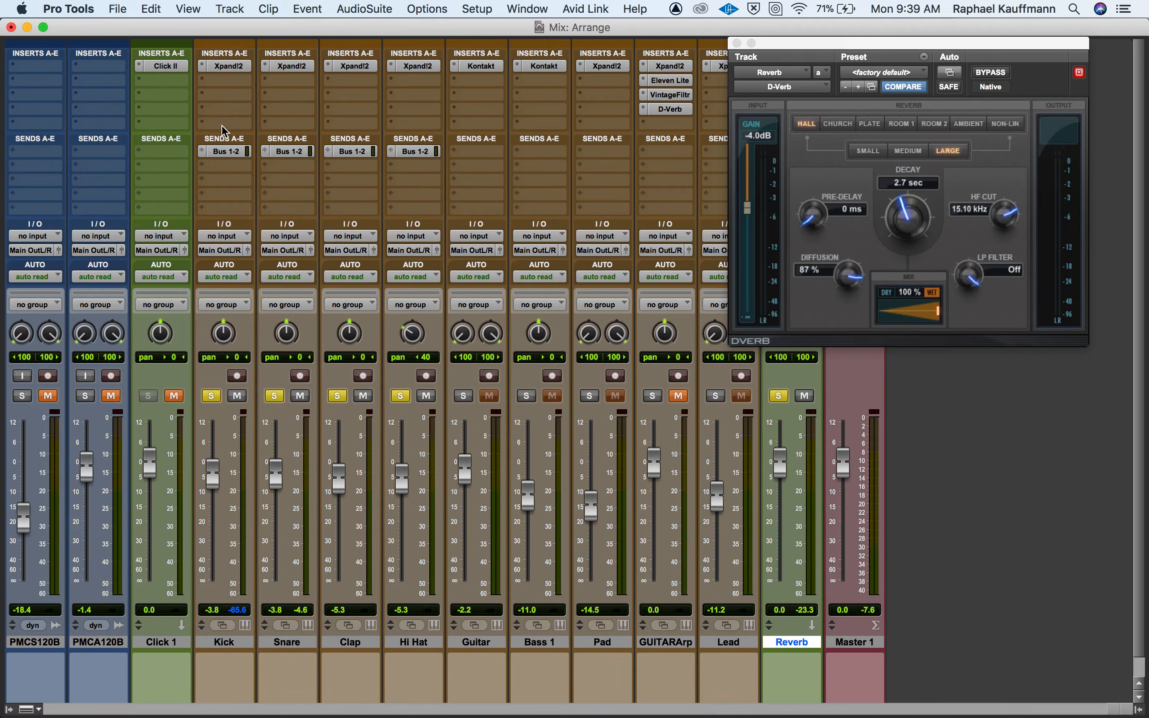
Raise the Bus 1-2 send levels to about -14.0 dB on Kick, -4.3 dB on Clap and -10.5 dB on Hi Hat.
{"action": "left_click", "coordinate": [220, 151]}
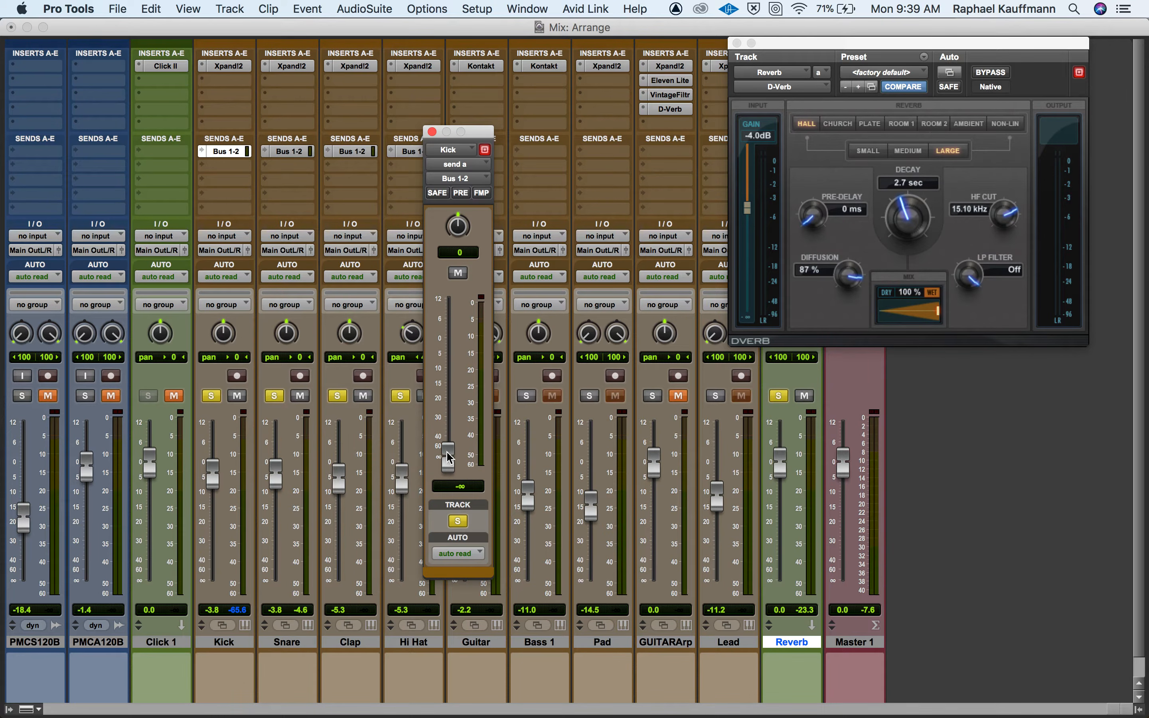
{"action": "left_click_drag", "start_coordinate": [447, 457], "coordinate": [454, 380]}
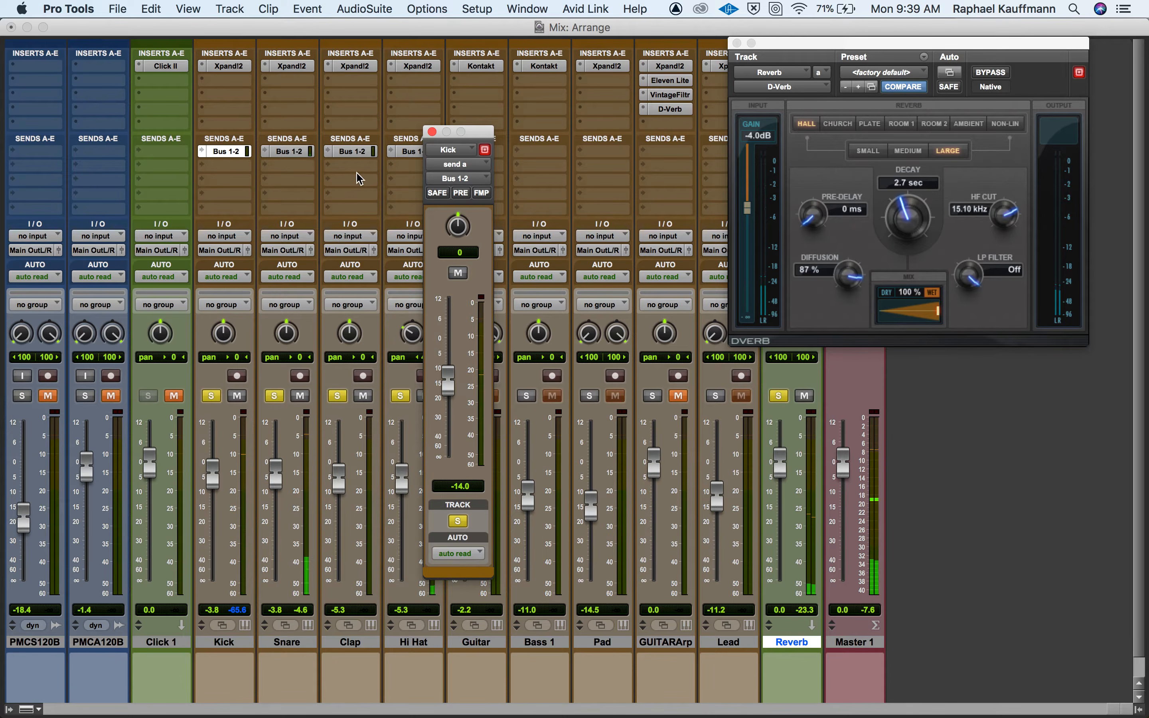
{"action": "left_click", "coordinate": [351, 152]}
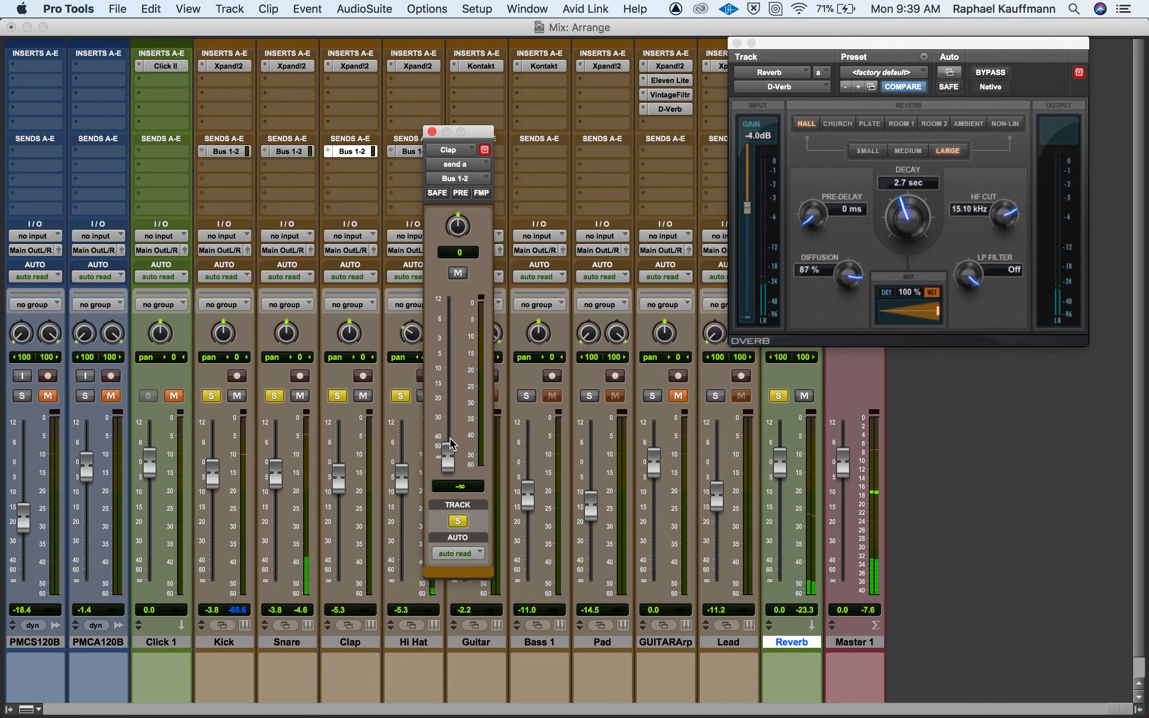
{"action": "left_click_drag", "start_coordinate": [452, 449], "coordinate": [460, 347]}
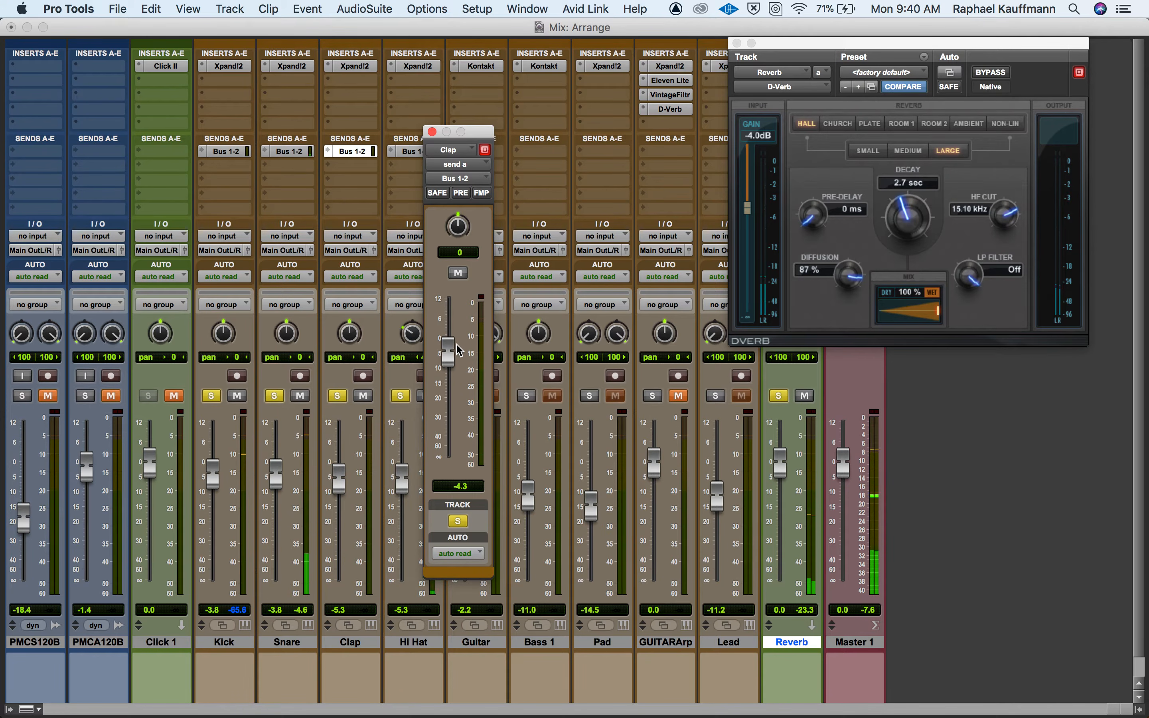
{"action": "left_click", "coordinate": [408, 151]}
{"action": "left_click_drag", "start_coordinate": [449, 454], "coordinate": [455, 366]}
Compare the drums with the Reverb track unsoloed and soloed, and lower its fader to about -4.6 dB.
{"action": "left_click", "coordinate": [770, 403]}
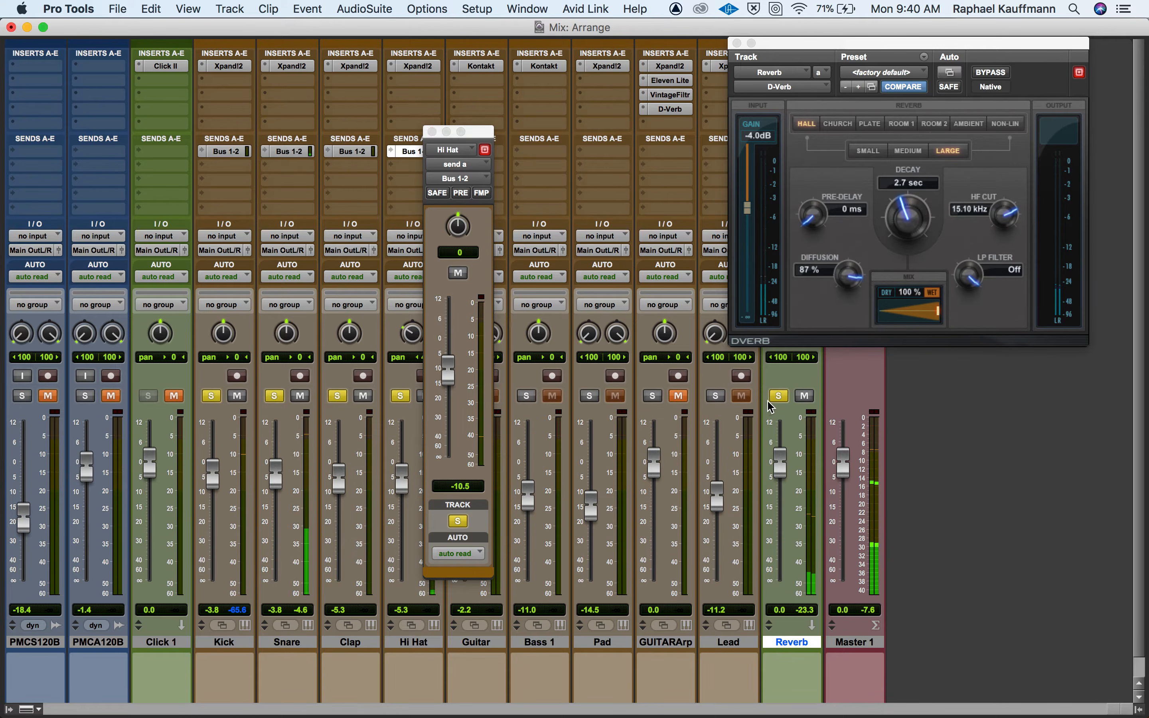
{"action": "left_click", "coordinate": [782, 397]}
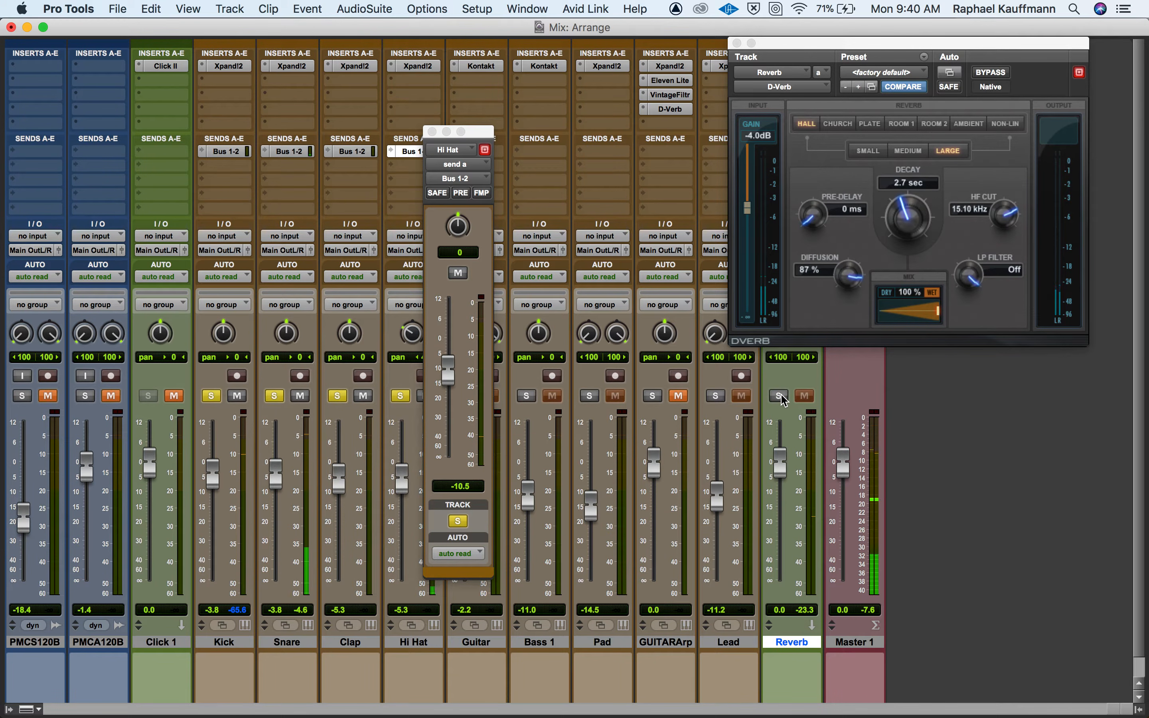
{"action": "left_click", "coordinate": [781, 397]}
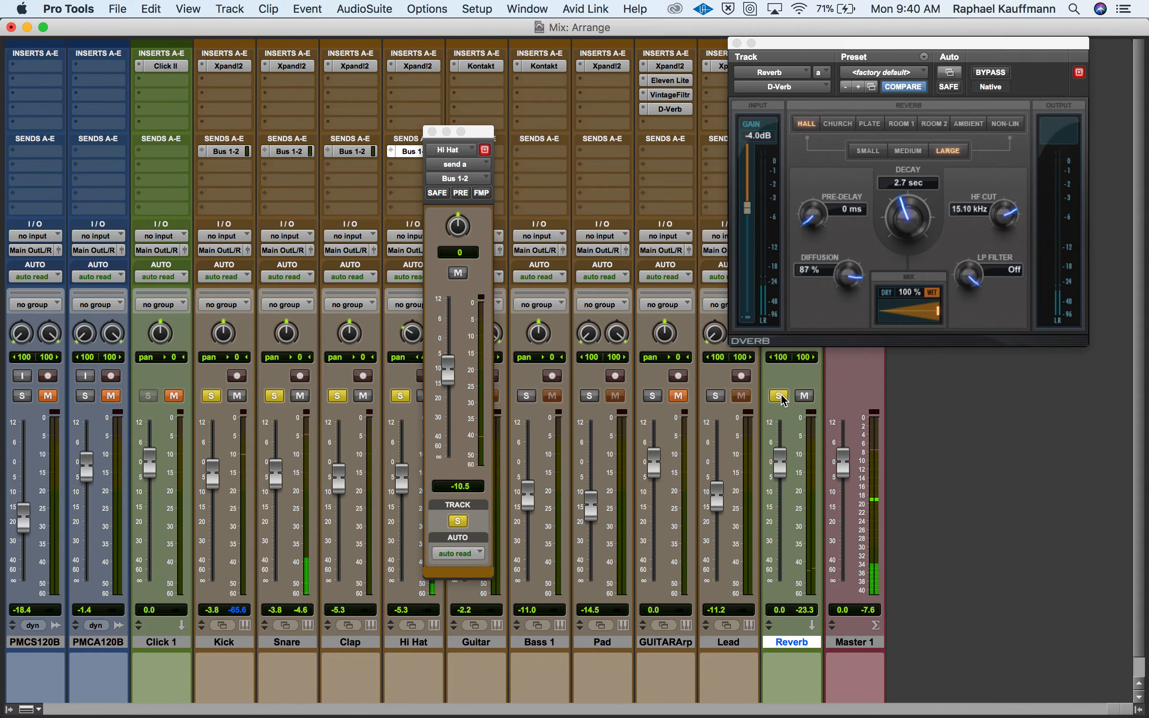
{"action": "left_click_drag", "start_coordinate": [781, 457], "coordinate": [781, 470]}
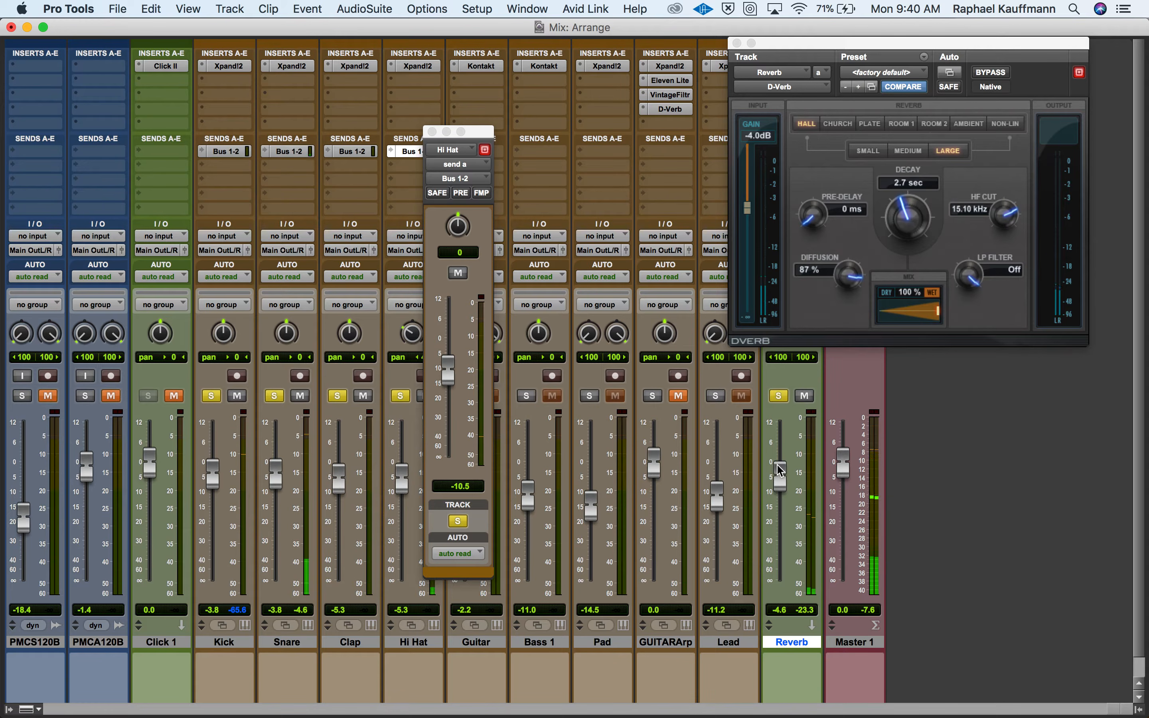
{"action": "left_click", "coordinate": [433, 131]}
Solo the Guitar track, add a send from it to Bus 1-2 (Stereo) and close the send window.
{"action": "left_click", "coordinate": [464, 395]}
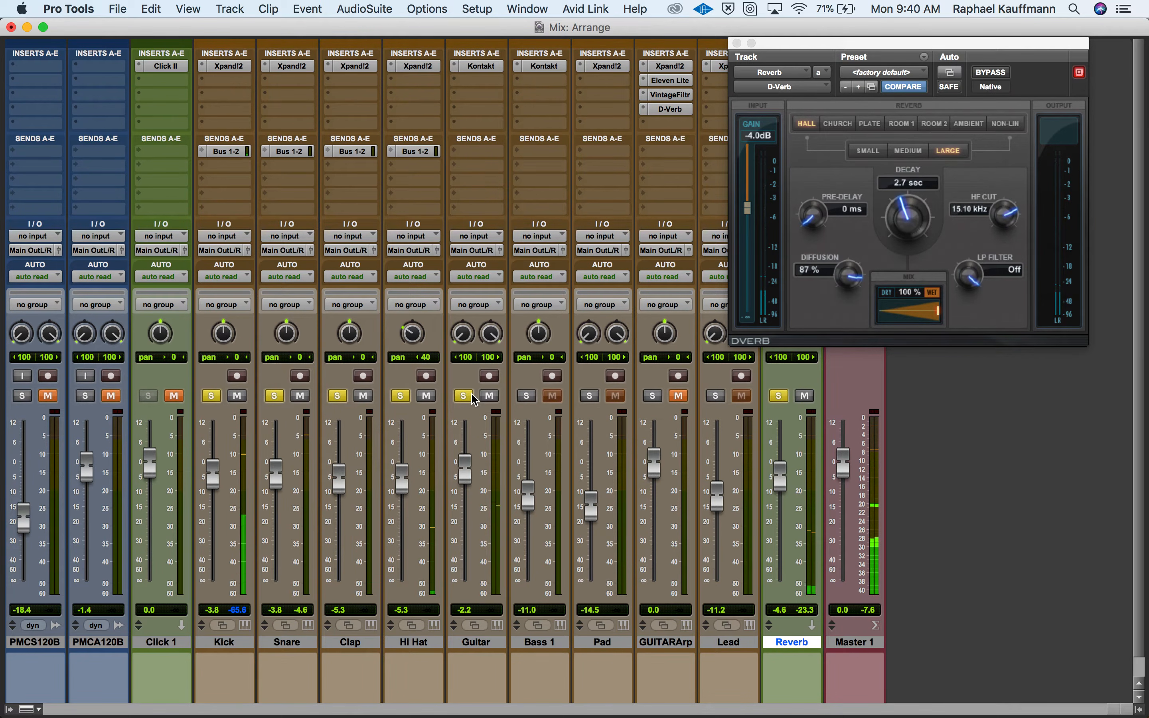
{"action": "left_click", "coordinate": [463, 151]}
{"action": "mouse_move", "coordinate": [518, 164]}
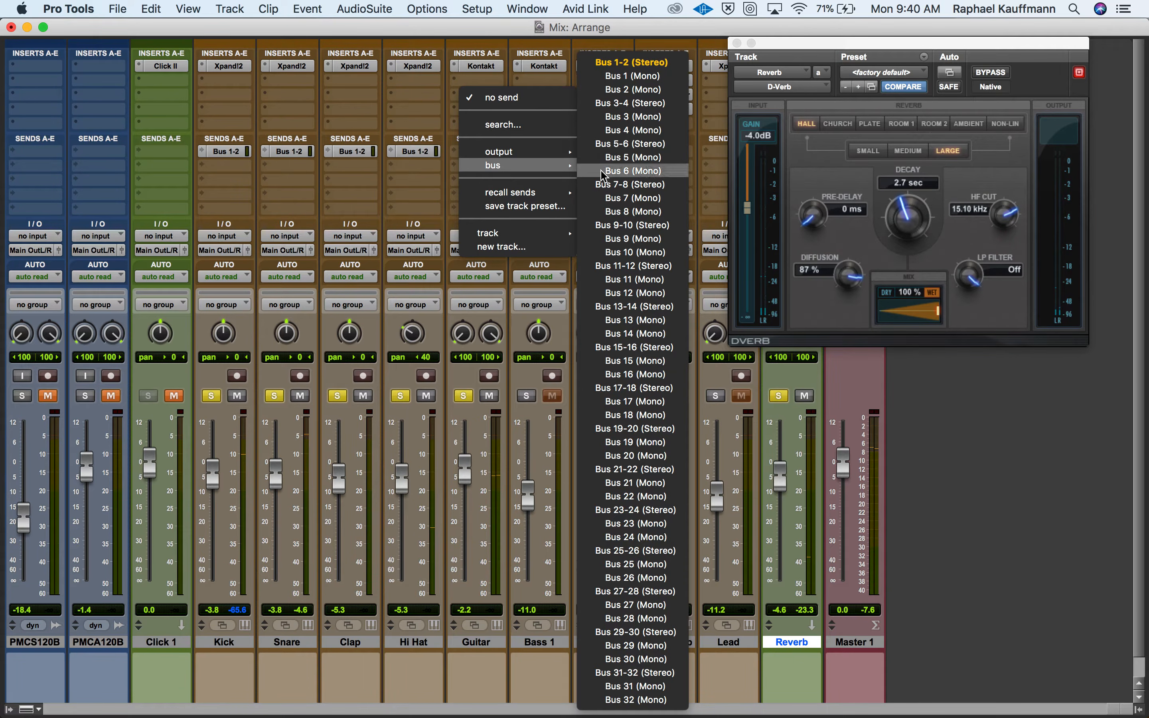
{"action": "left_click", "coordinate": [616, 66]}
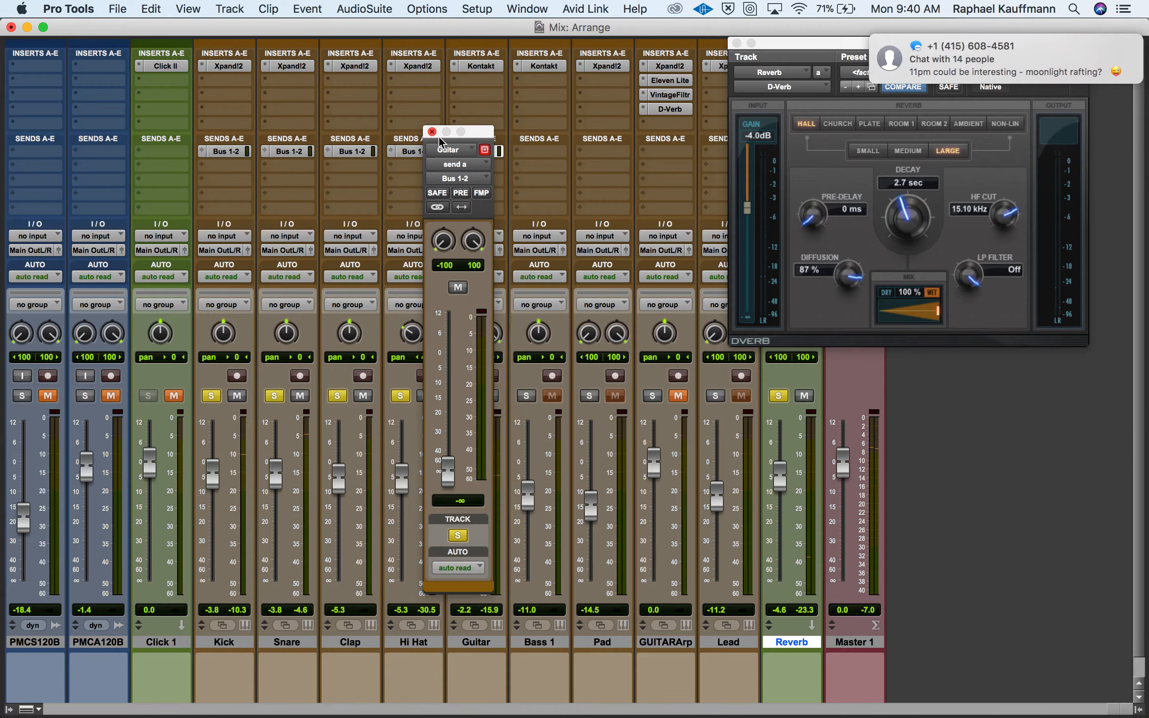
{"action": "left_click", "coordinate": [432, 132]}
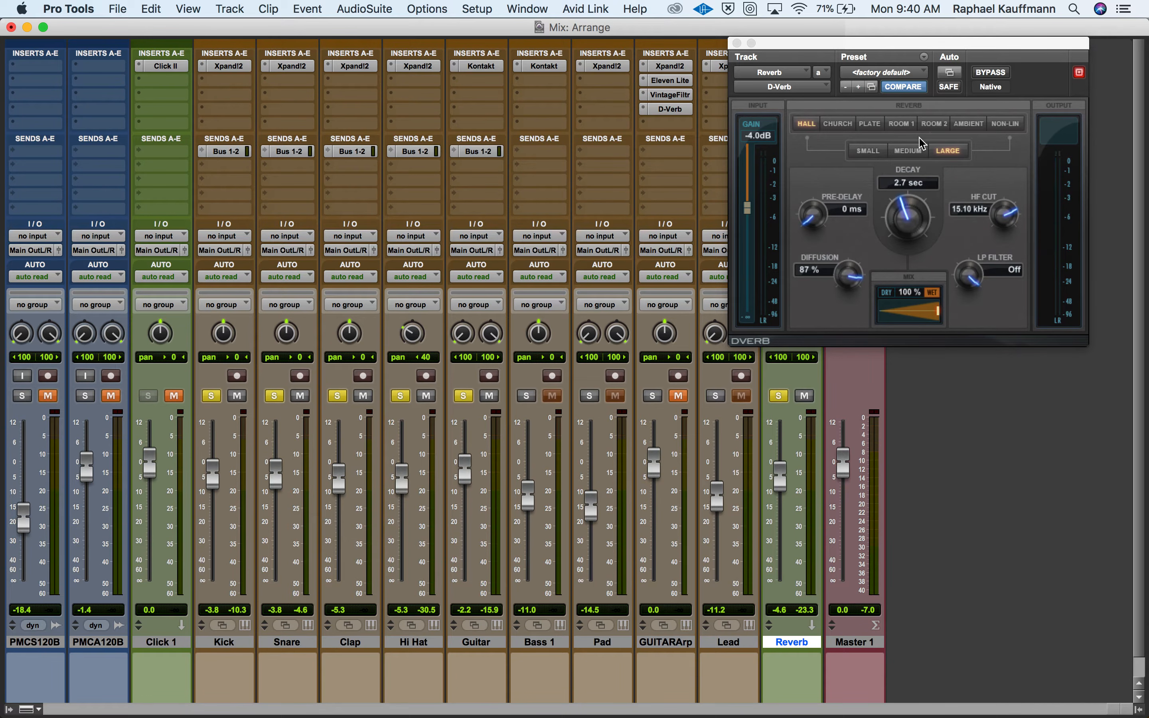
Unsolo the Hi Hat, Clap, Snare and Kick tracks.
{"action": "left_click", "coordinate": [400, 395]}
{"action": "left_click", "coordinate": [334, 397]}
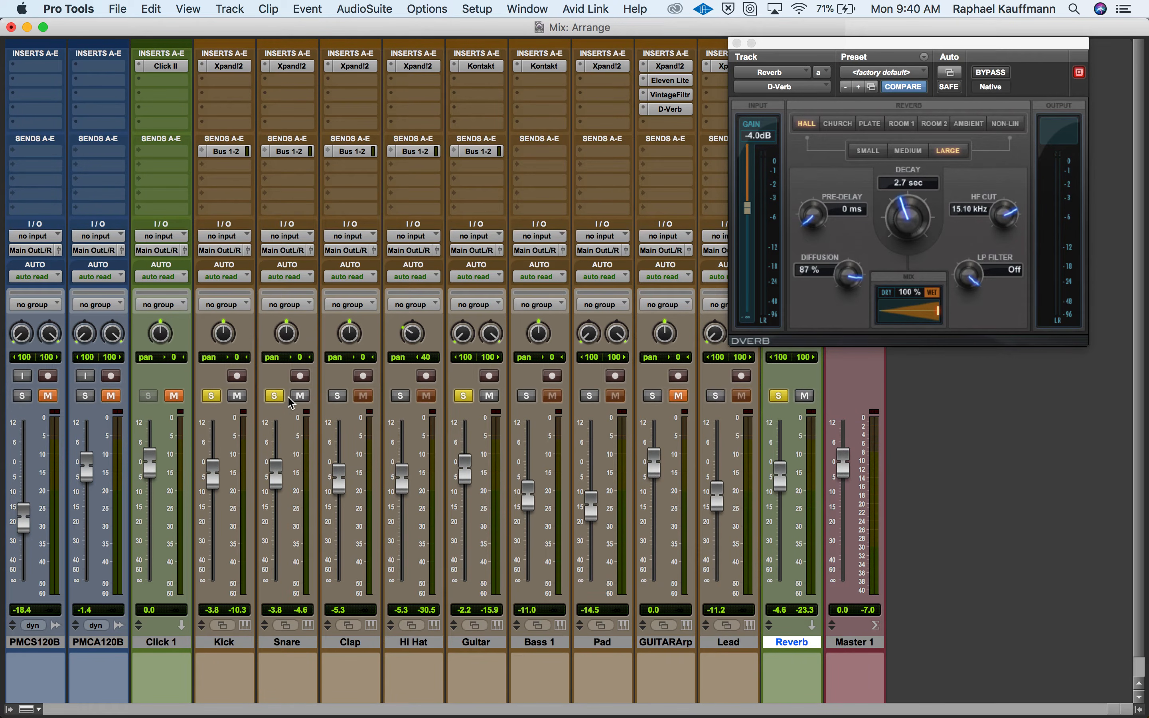
{"action": "left_click", "coordinate": [275, 397]}
{"action": "left_click", "coordinate": [212, 396]}
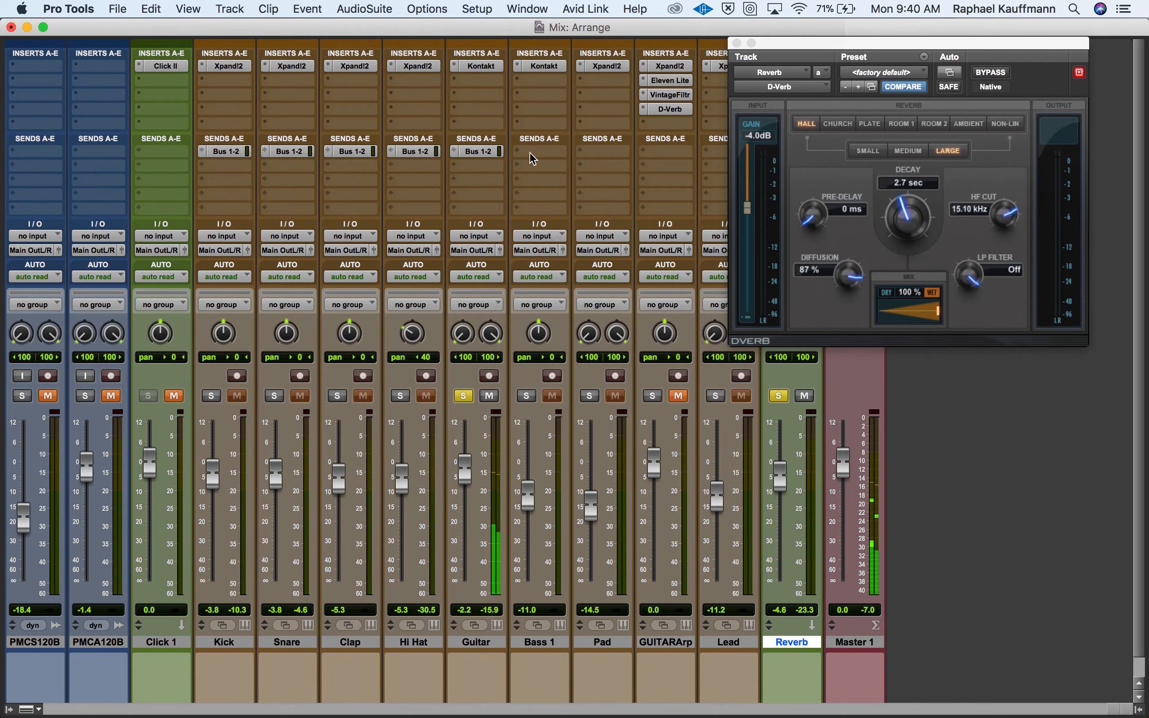
Raise the Guitar send to about -5.4 dB and compare the sound with the Reverb track unsoloed and soloed.
{"action": "left_click", "coordinate": [480, 152]}
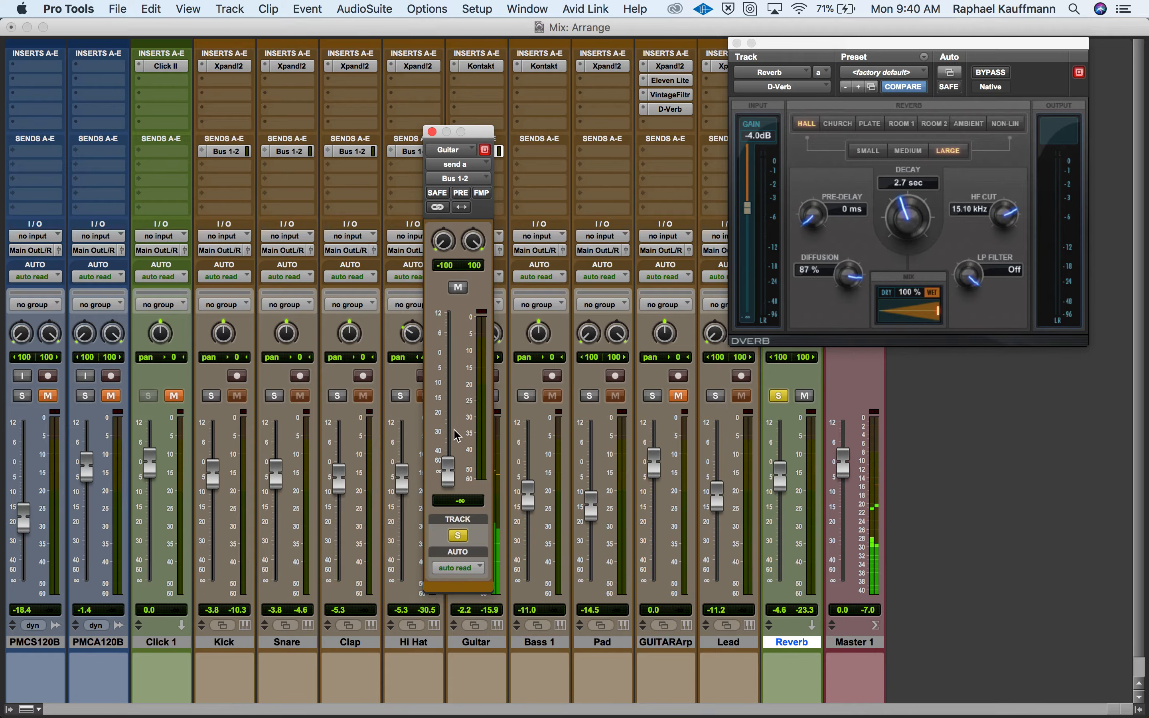
{"action": "left_click_drag", "start_coordinate": [448, 473], "coordinate": [449, 377]}
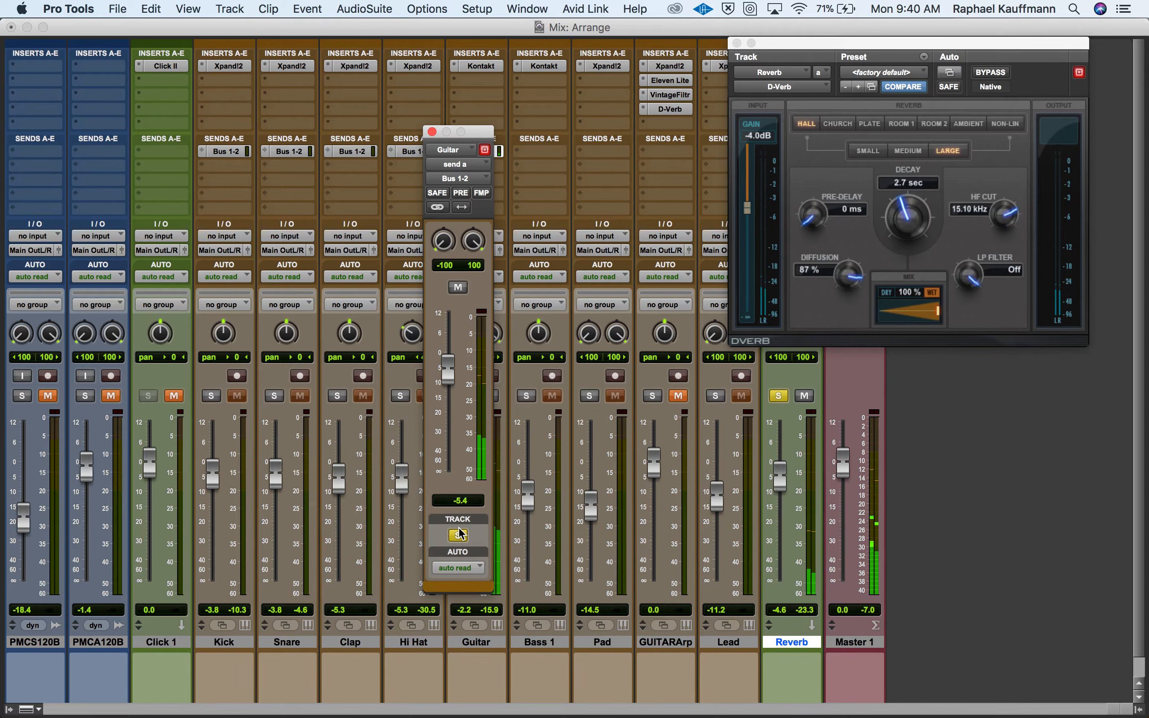
{"action": "left_click", "coordinate": [779, 395]}
{"action": "left_click", "coordinate": [779, 396]}
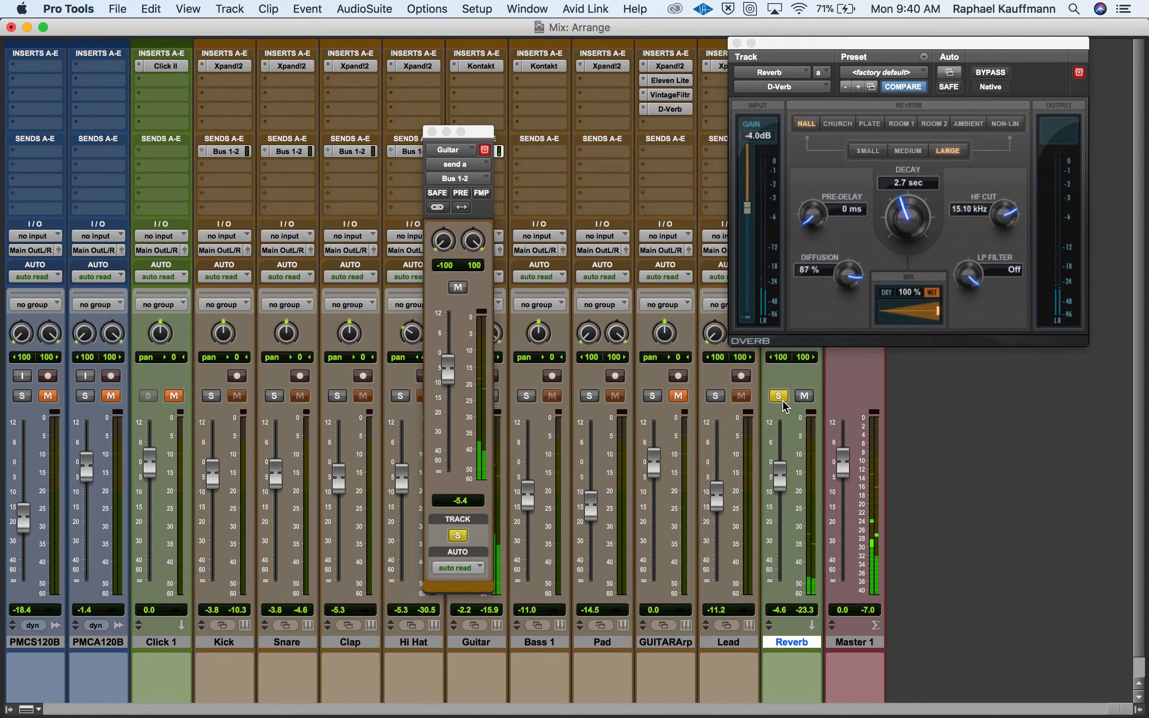
{"action": "left_click", "coordinate": [432, 133]}
Add a send from the Pad track to Bus 1-2 (Stereo).
{"action": "left_click", "coordinate": [464, 396]}
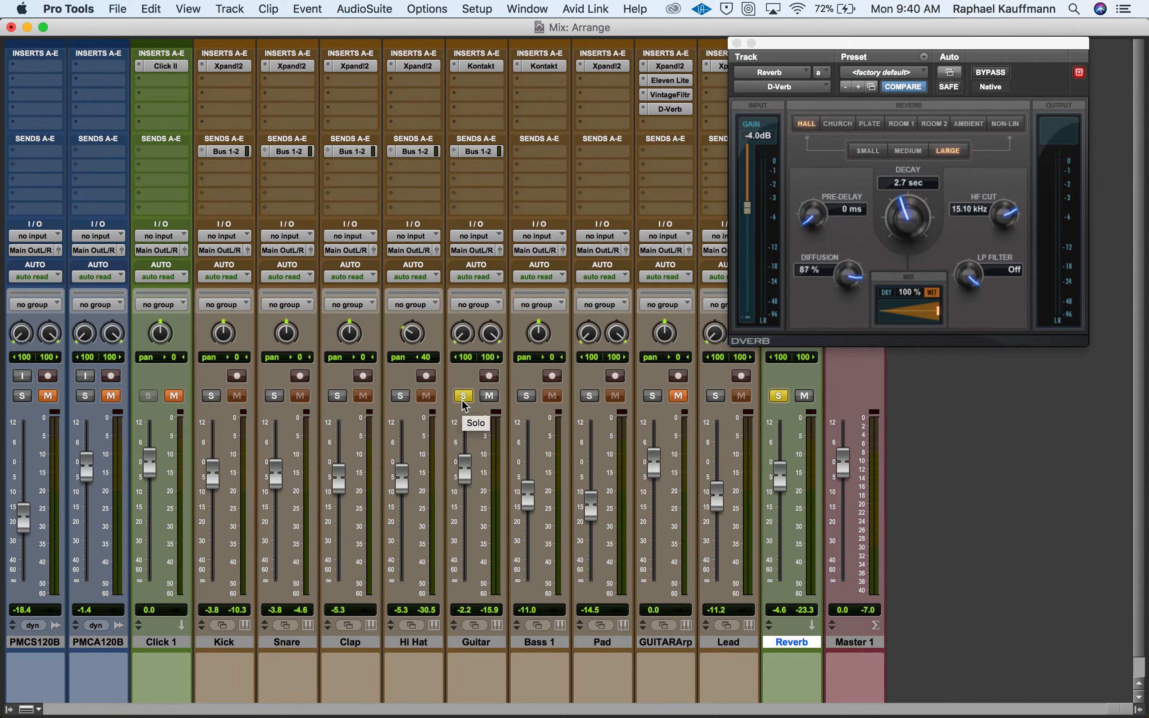
{"action": "left_click", "coordinate": [609, 148]}
{"action": "mouse_move", "coordinate": [622, 165]}
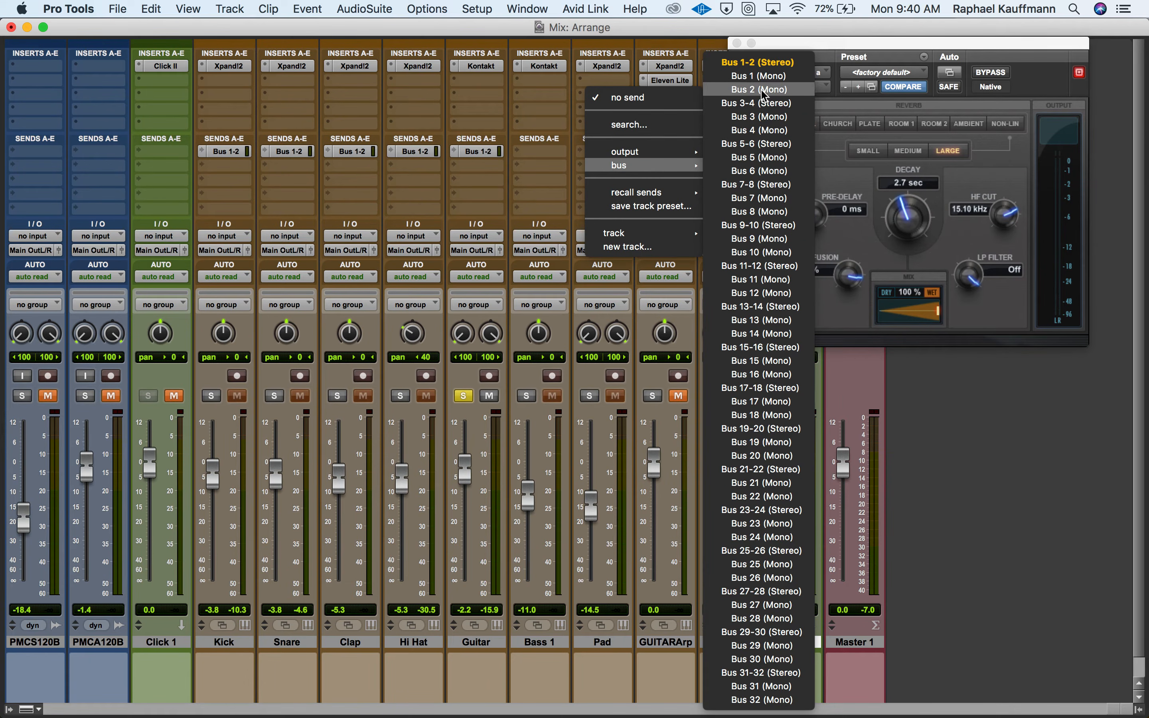
{"action": "left_click", "coordinate": [765, 63]}
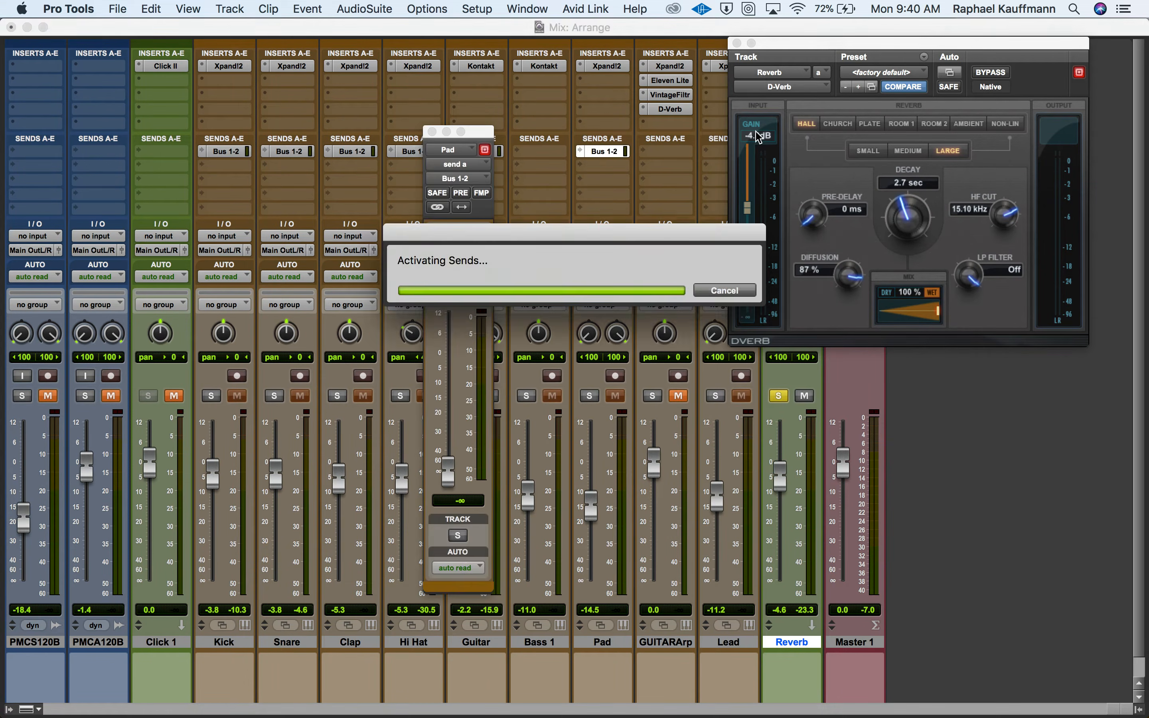
Raise the Pad track's Bus 1-2 send level to about -9.4 dB and close the send window.
{"action": "left_click_drag", "start_coordinate": [452, 484], "coordinate": [454, 389]}
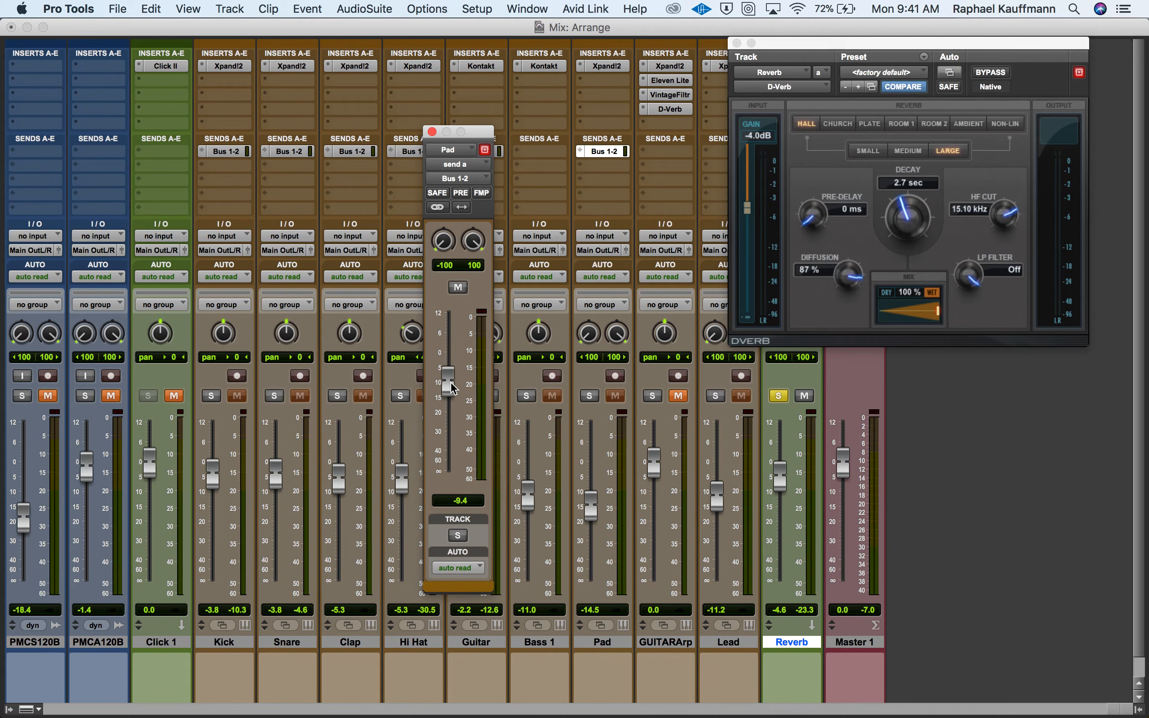
{"action": "left_click", "coordinate": [432, 132]}
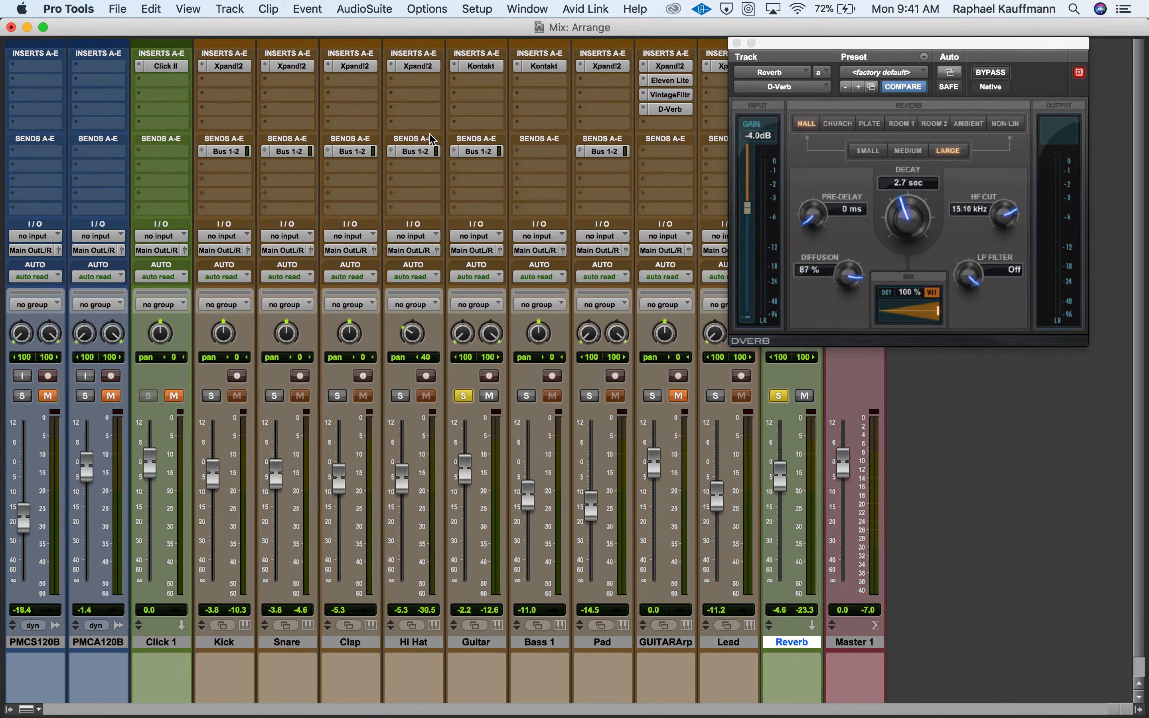
Add a send from the Bass 1 track to Bus 1-2 (Stereo), raise it to about -14.2 dB and close the send window.
{"action": "left_click", "coordinate": [530, 154]}
{"action": "mouse_move", "coordinate": [577, 167]}
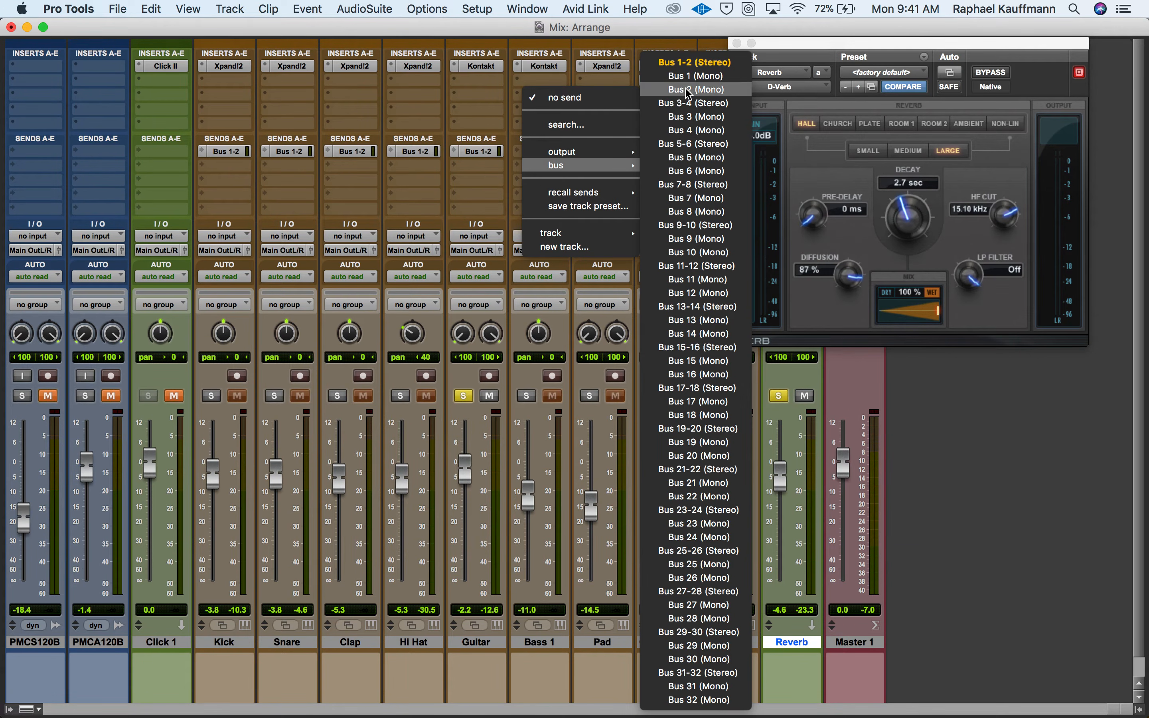
{"action": "left_click", "coordinate": [694, 63]}
{"action": "left_click_drag", "start_coordinate": [450, 457], "coordinate": [450, 384]}
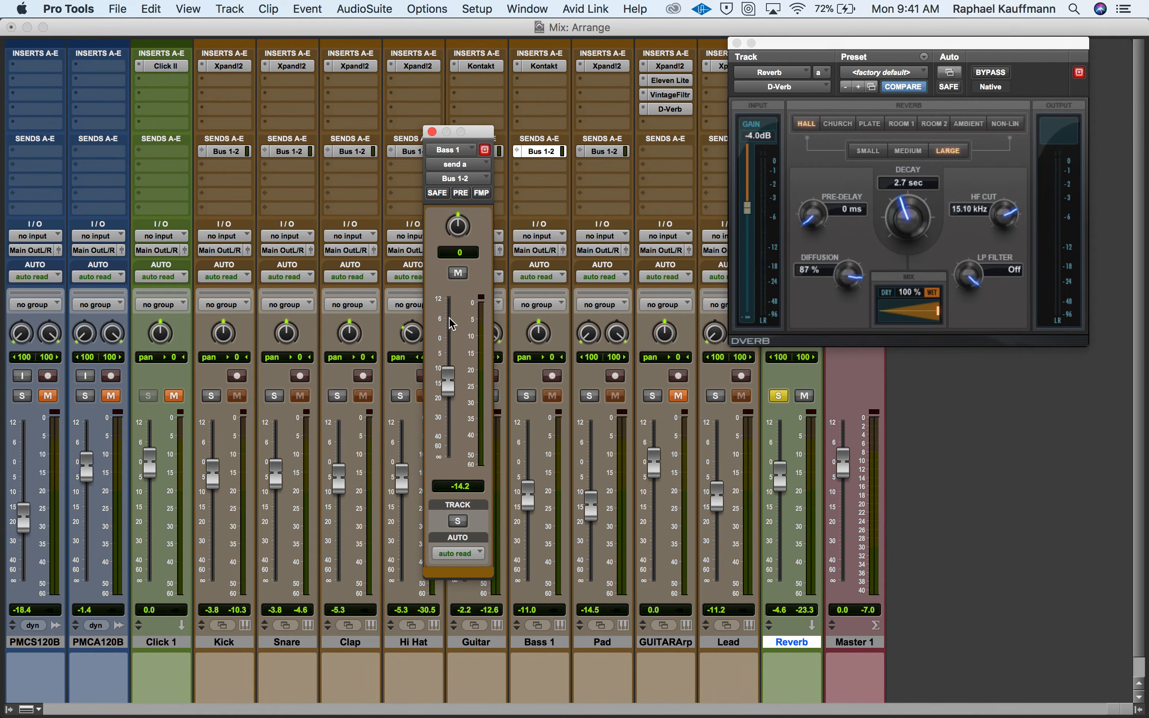
{"action": "left_click", "coordinate": [432, 132]}
Add a send from the GUITARArp track to Bus 1-2 (Stereo), raise it to about -8.1 dB and close the send window.
{"action": "left_click", "coordinate": [660, 155]}
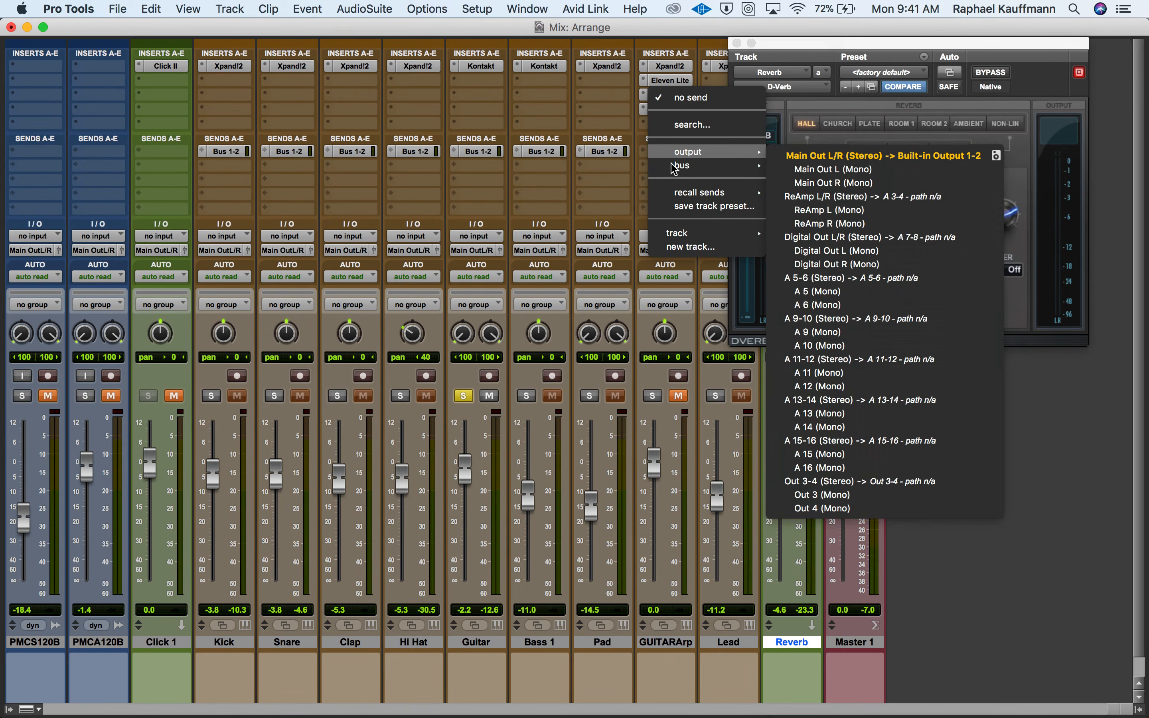
{"action": "mouse_move", "coordinate": [712, 165]}
{"action": "left_click", "coordinate": [840, 64]}
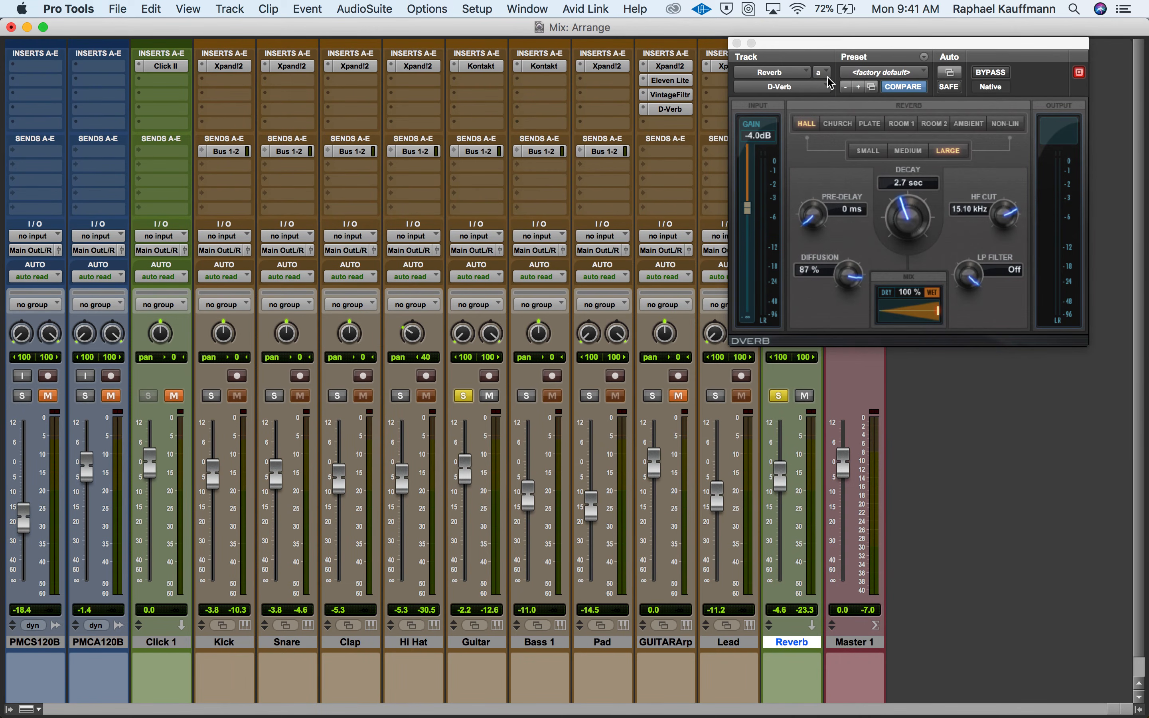
{"action": "left_click_drag", "start_coordinate": [449, 448], "coordinate": [448, 363]}
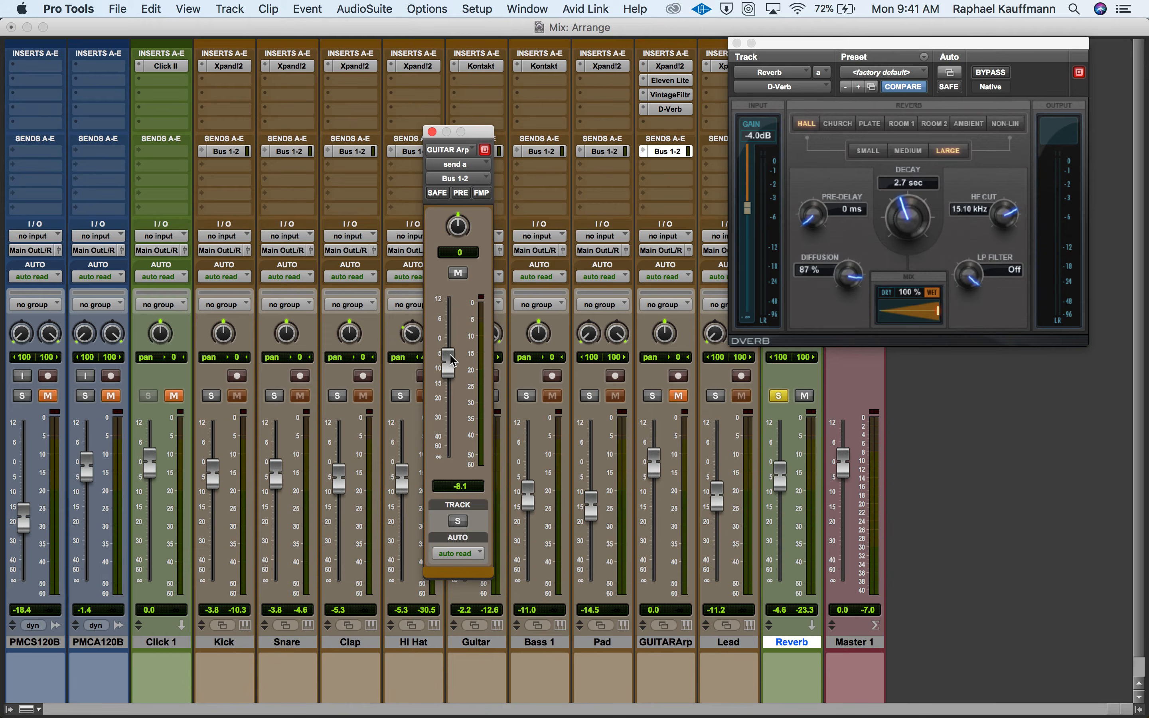
{"action": "left_click", "coordinate": [432, 132]}
Unsolo the Reverb and Guitar tracks and toggle the mute on the GUITARArp track.
{"action": "left_click", "coordinate": [780, 398]}
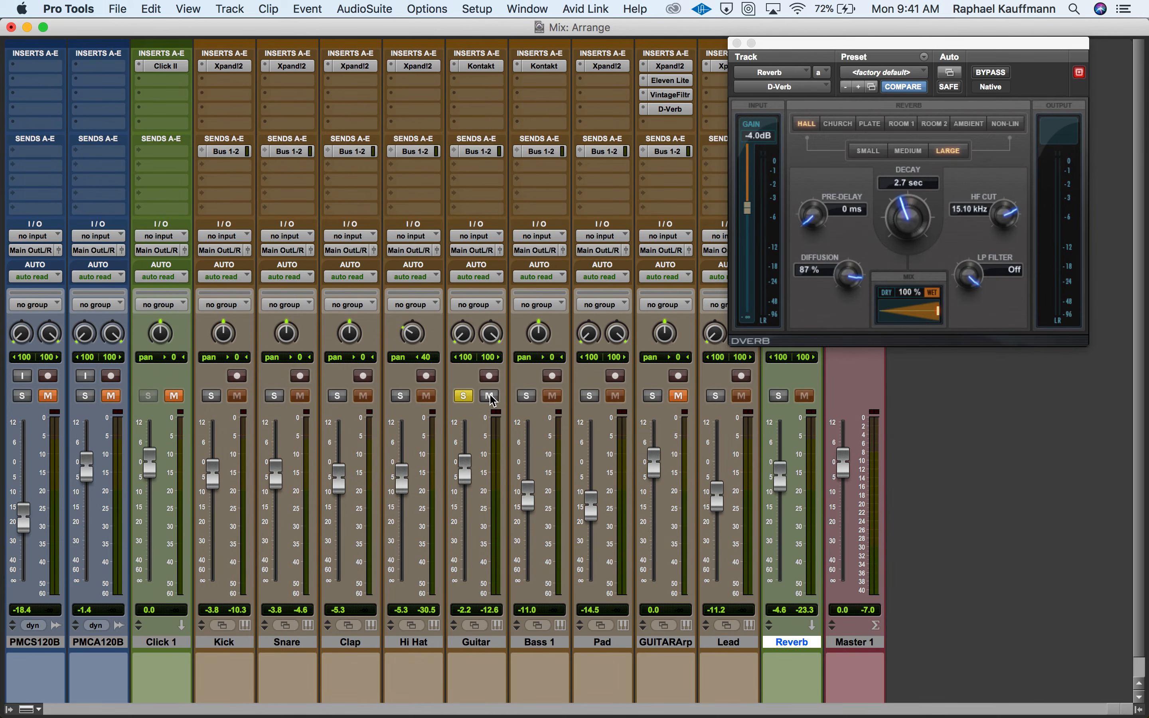
{"action": "left_click", "coordinate": [463, 395]}
{"action": "left_click", "coordinate": [679, 396]}
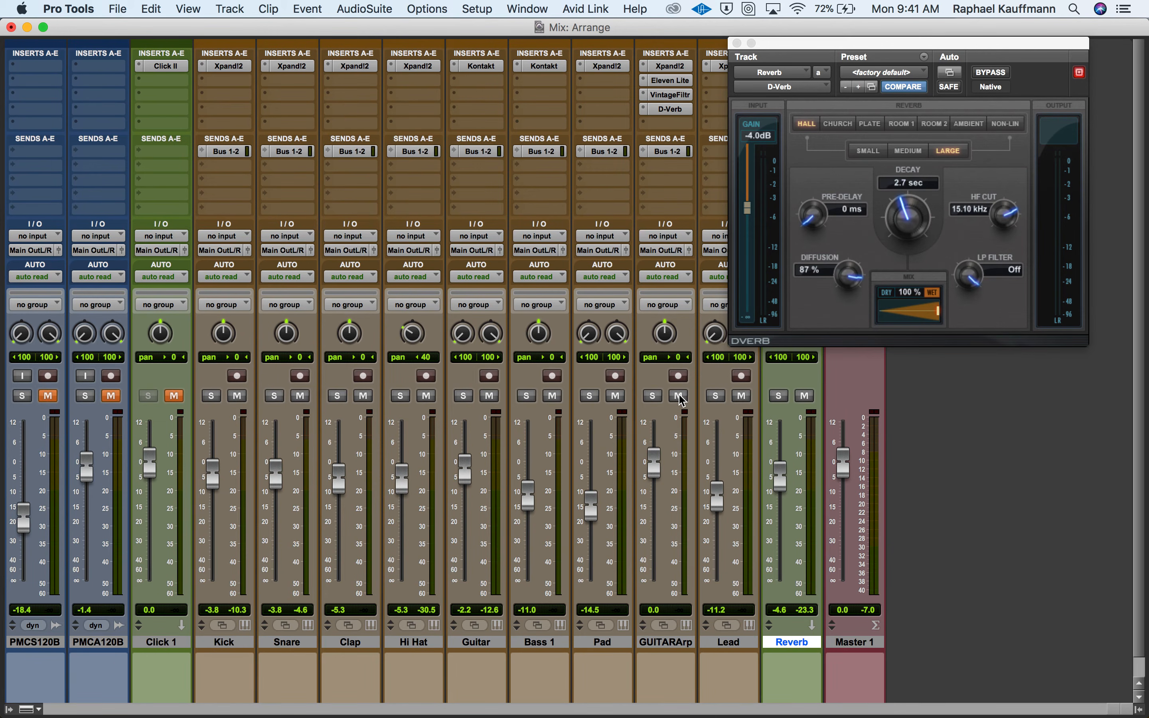
Play the full mix from bar 9 and lower the Bass 1 send to Bus 1-2 to about -16.3 dB.
{"action": "key", "text": "super+equal"}
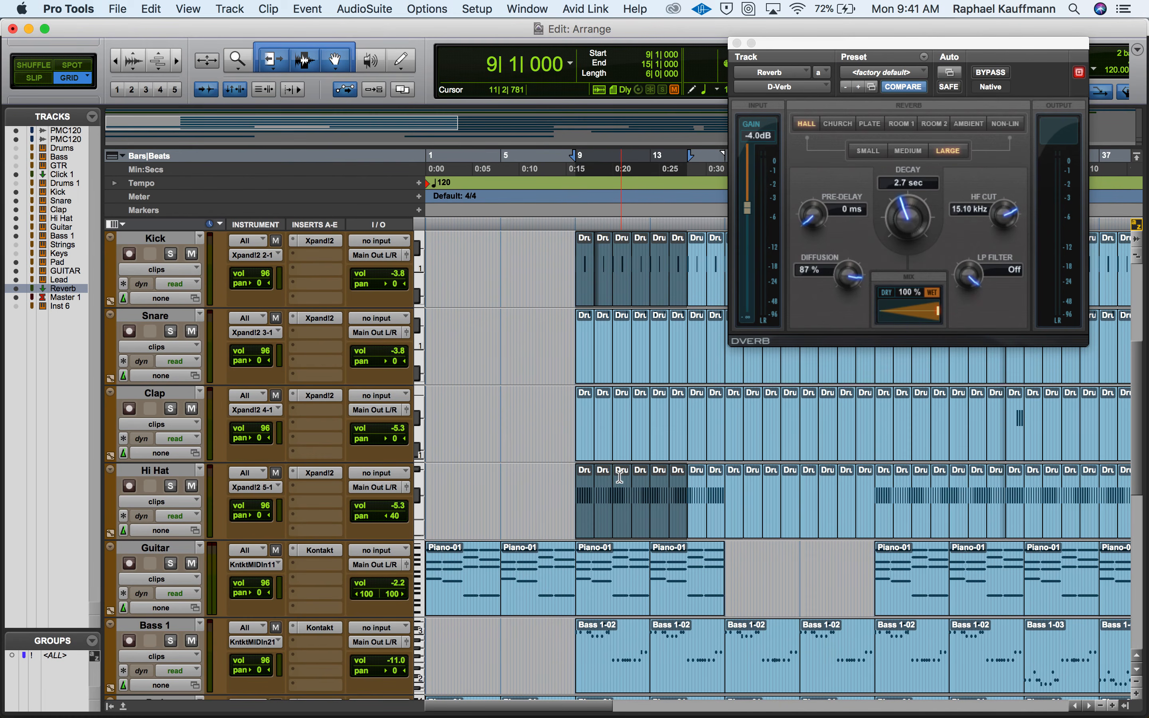
{"action": "key", "text": "space"}
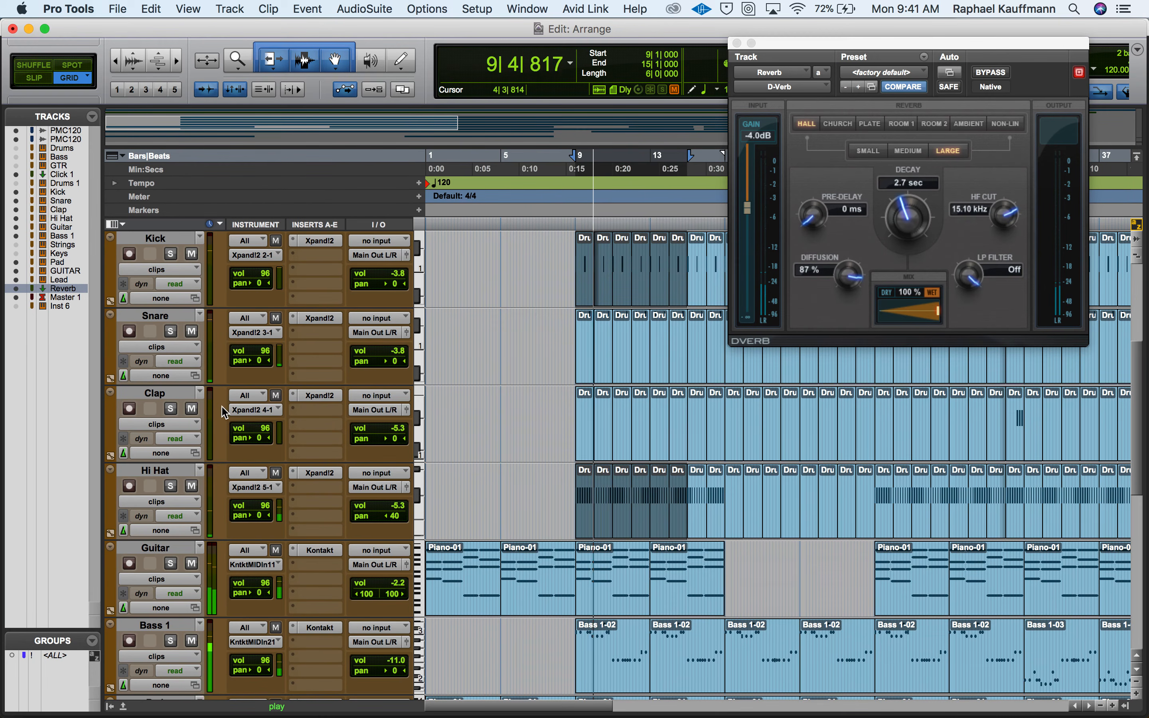
{"action": "key", "text": "super+equal"}
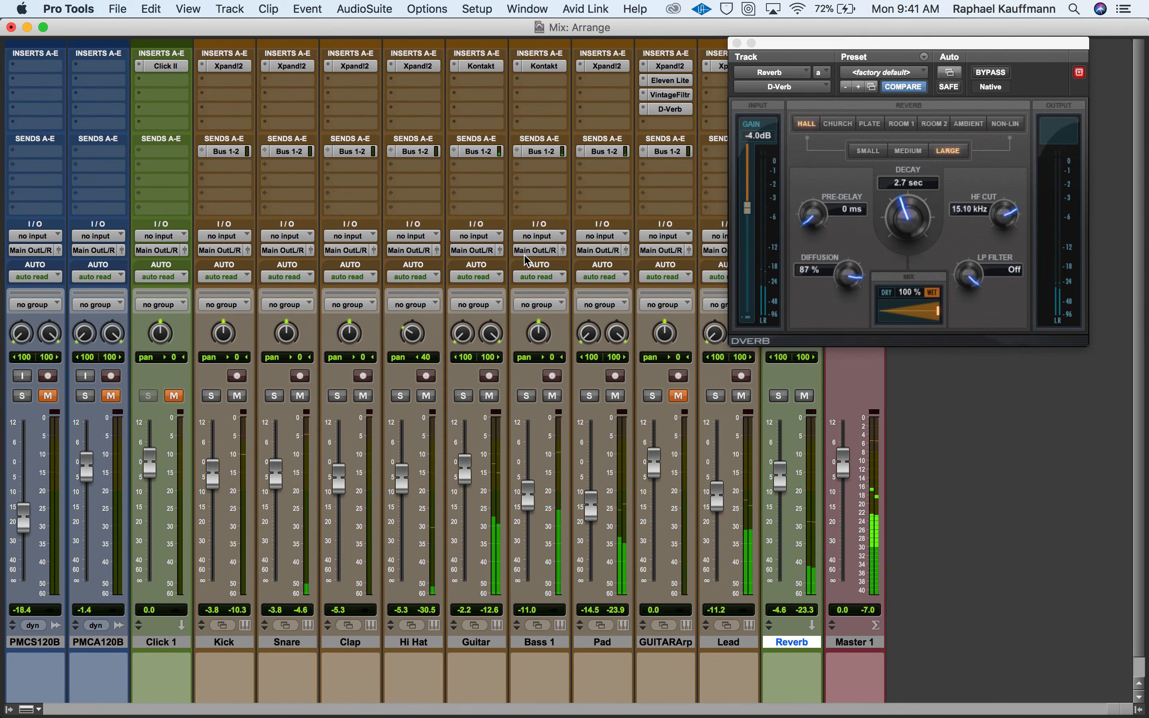
{"action": "left_click", "coordinate": [541, 152]}
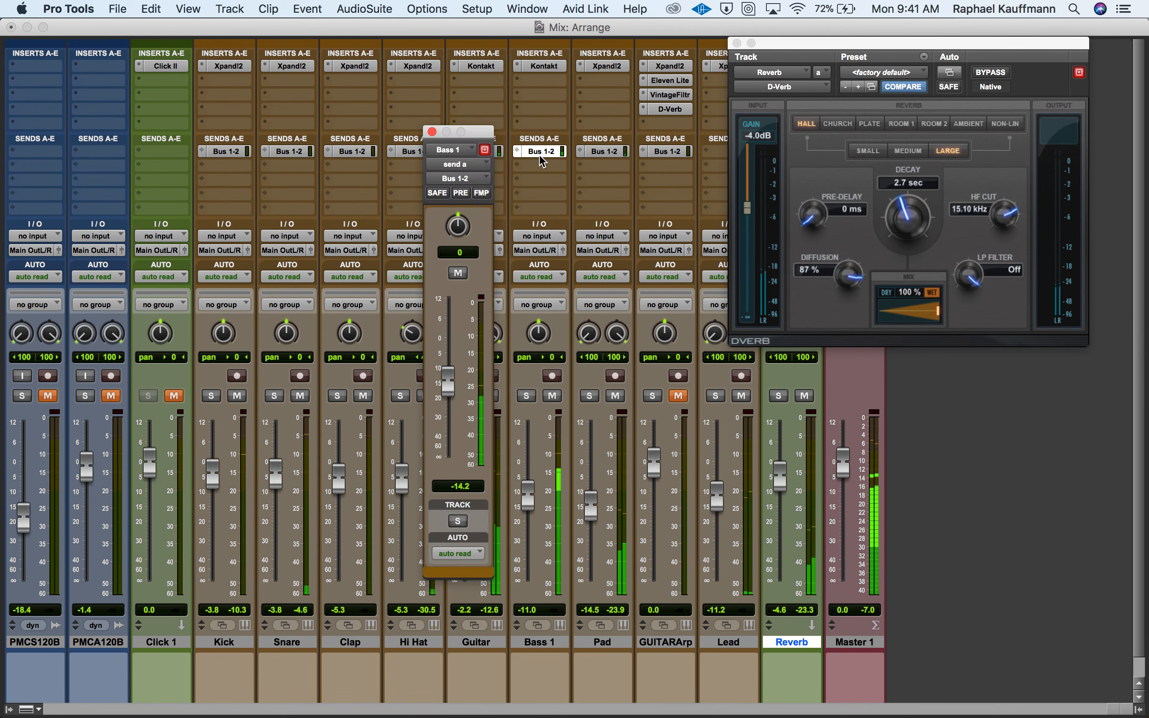
{"action": "left_click_drag", "start_coordinate": [442, 386], "coordinate": [442, 393]}
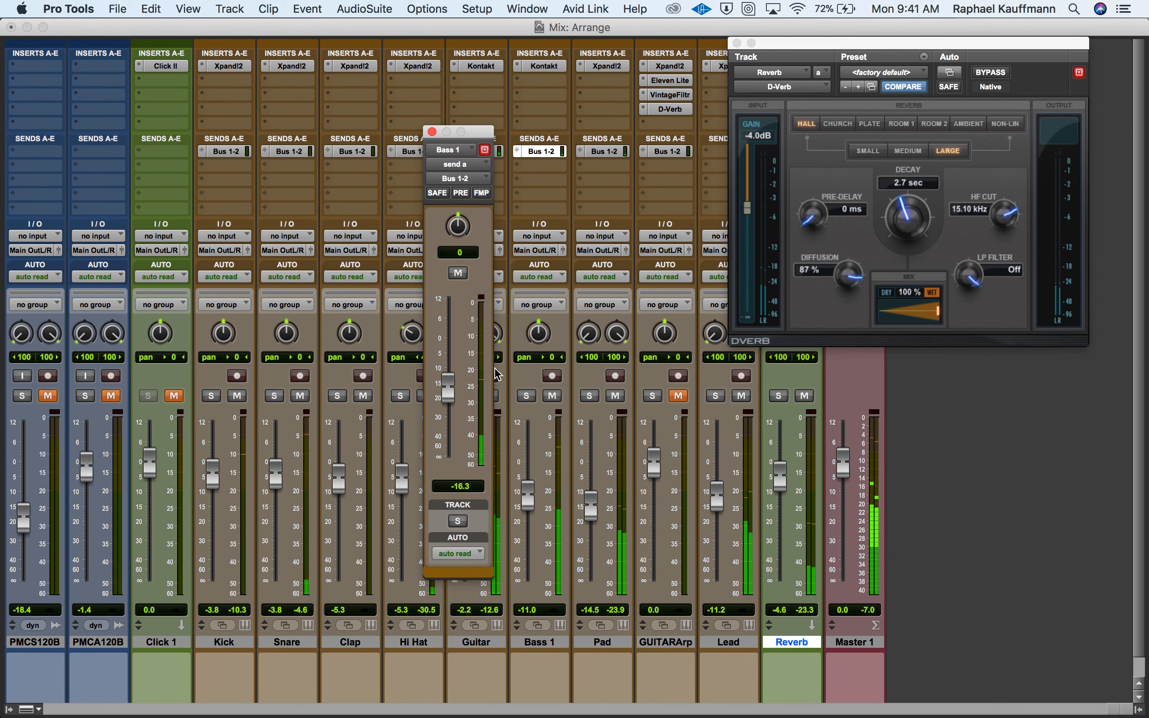
Raise the Reverb track's volume to about -1.7 dB, comparing the mix with the reverb muted and unmuted, and close the Bass 1 send window.
{"action": "left_click_drag", "start_coordinate": [784, 476], "coordinate": [783, 468]}
{"action": "left_click", "coordinate": [805, 395]}
{"action": "left_click", "coordinate": [805, 396]}
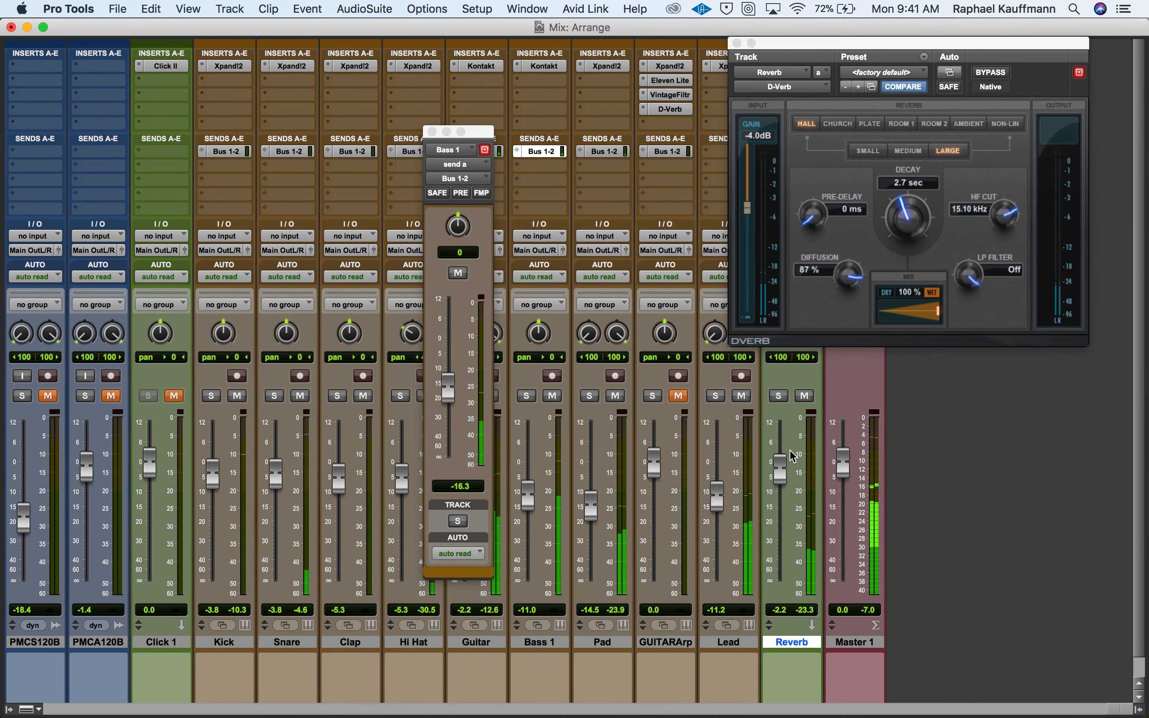
{"action": "left_click_drag", "start_coordinate": [784, 470], "coordinate": [786, 468]}
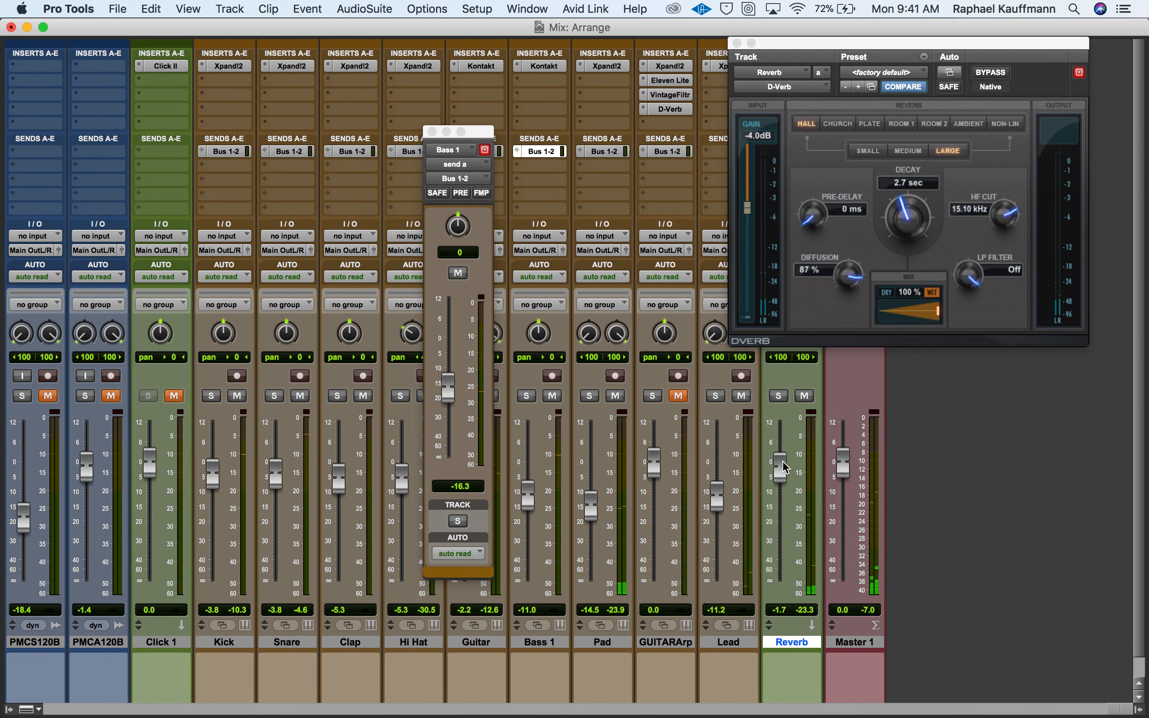
{"action": "left_click", "coordinate": [433, 131]}
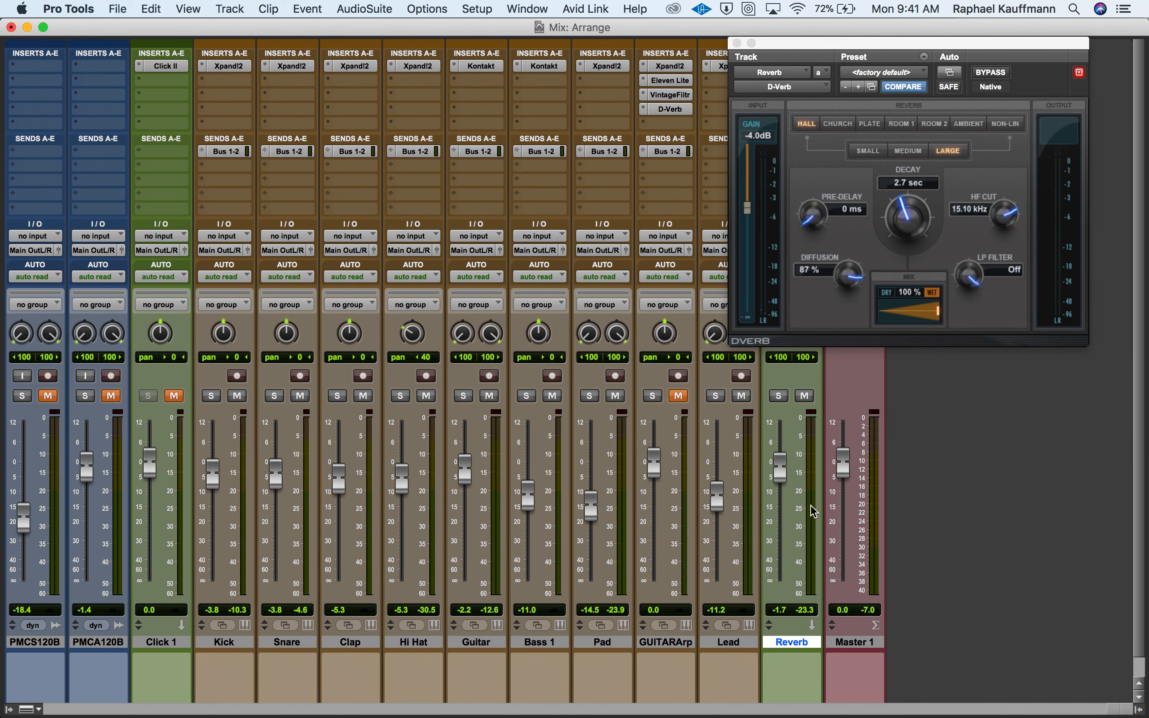
Switch to QuickTime Player and start naming the new screen recording for saving, beginning with "Au".
{"action": "key", "text": "super+Tab"}
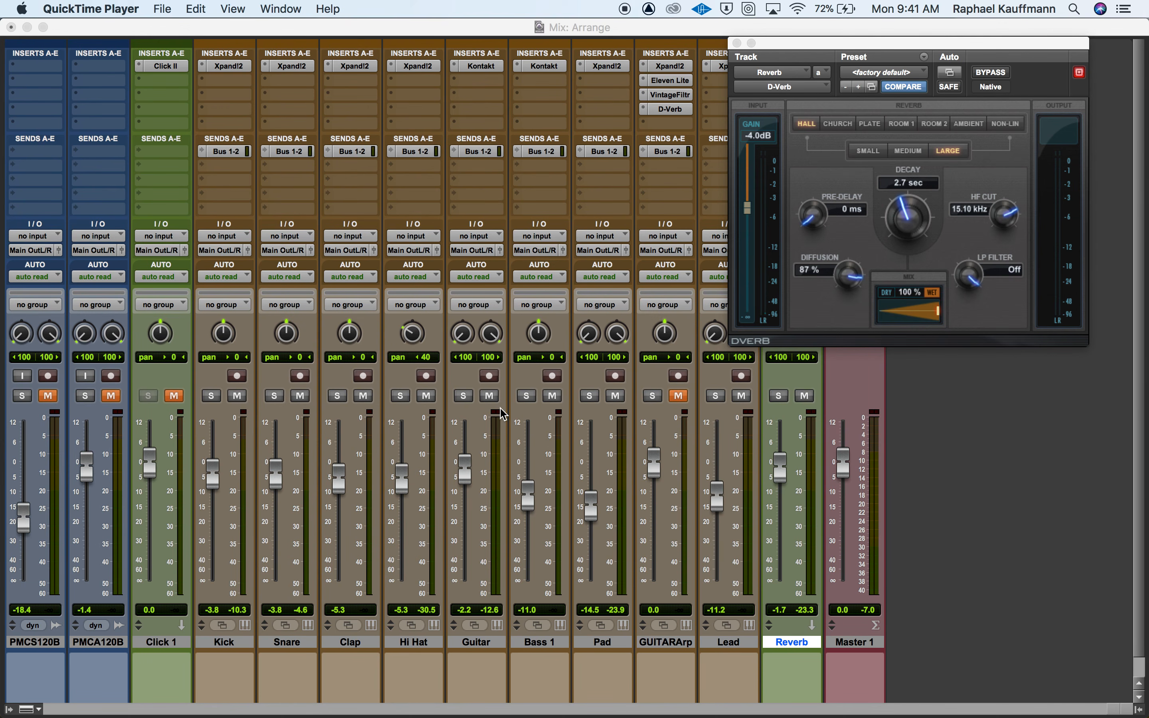
{"action": "key", "text": "super+h"}
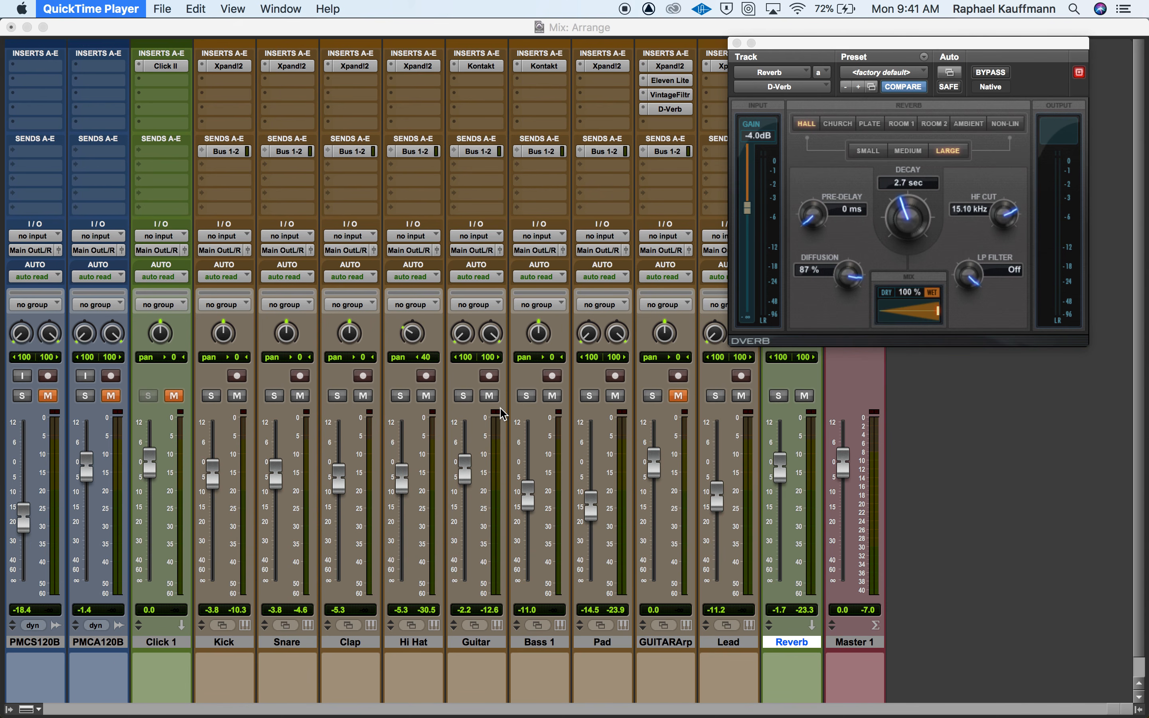
{"action": "type", "text": "Au"}
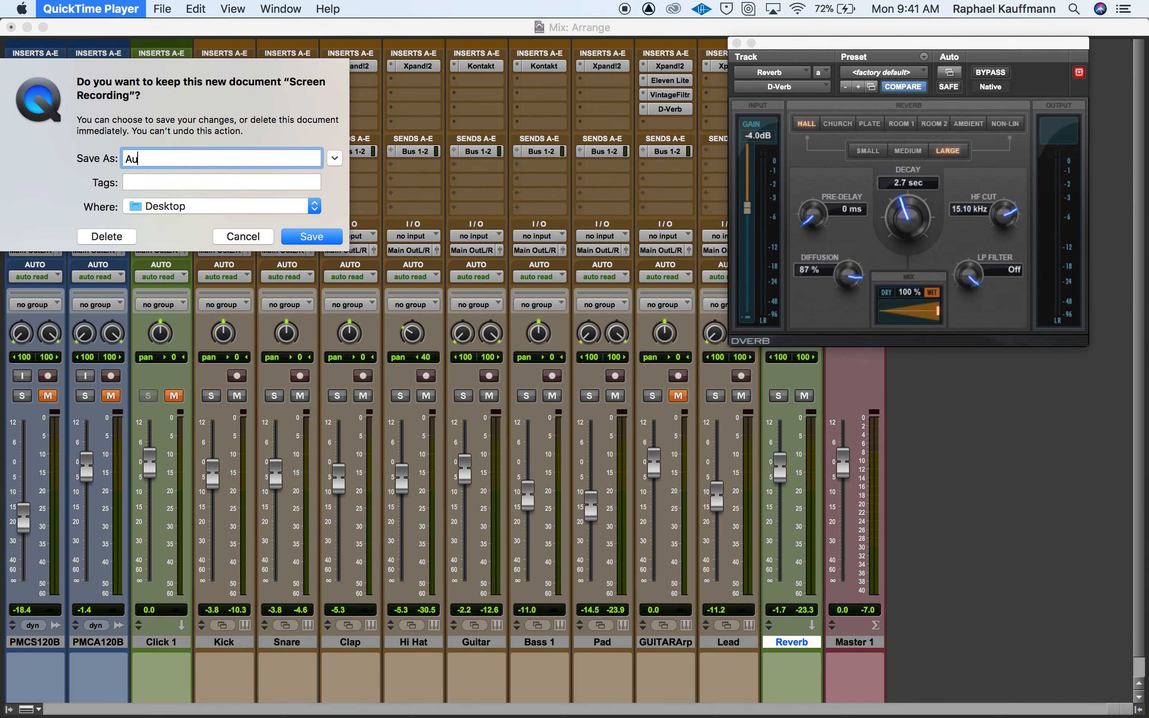